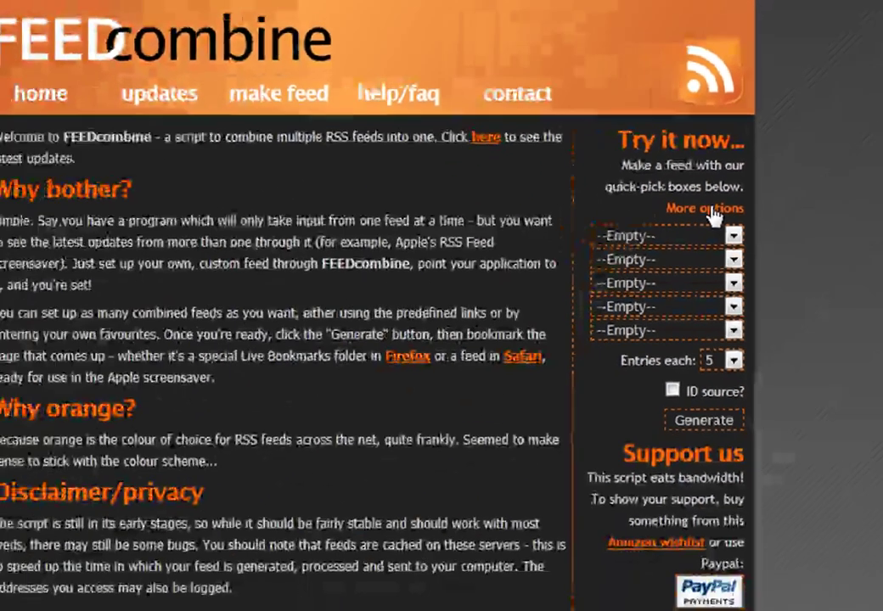
Open the full feed-making form, and view the Guardian, Times Higher Education and BBC Education feed pages.
left_click(598, 352)
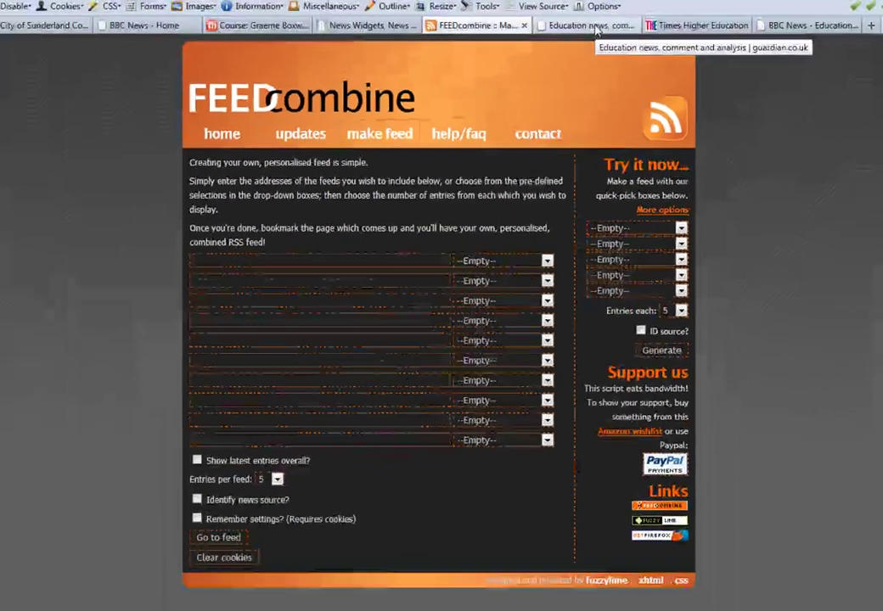
left_click(585, 31)
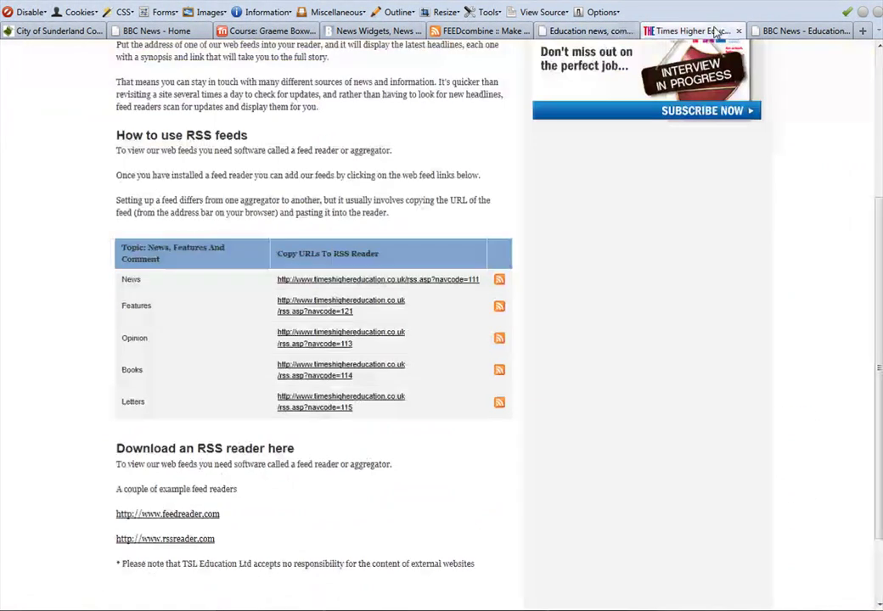
left_click(711, 31)
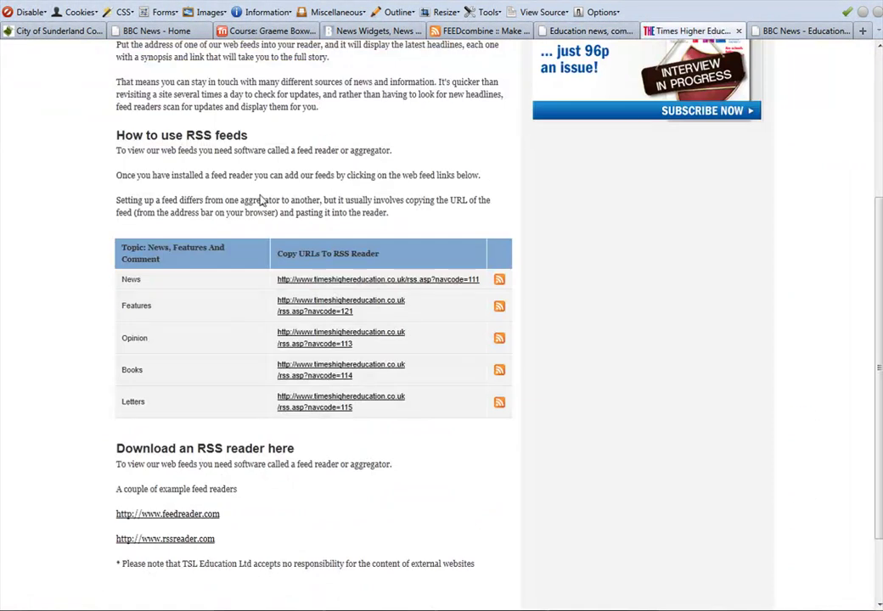
left_click(782, 33)
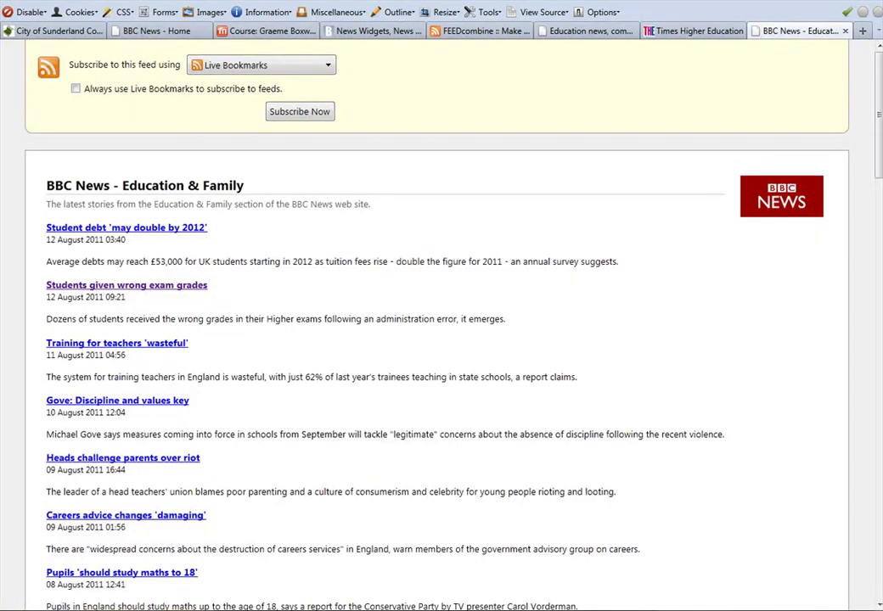
Find the BBC News Education & Family page through a web search and open its RSS feed.
key("Return")
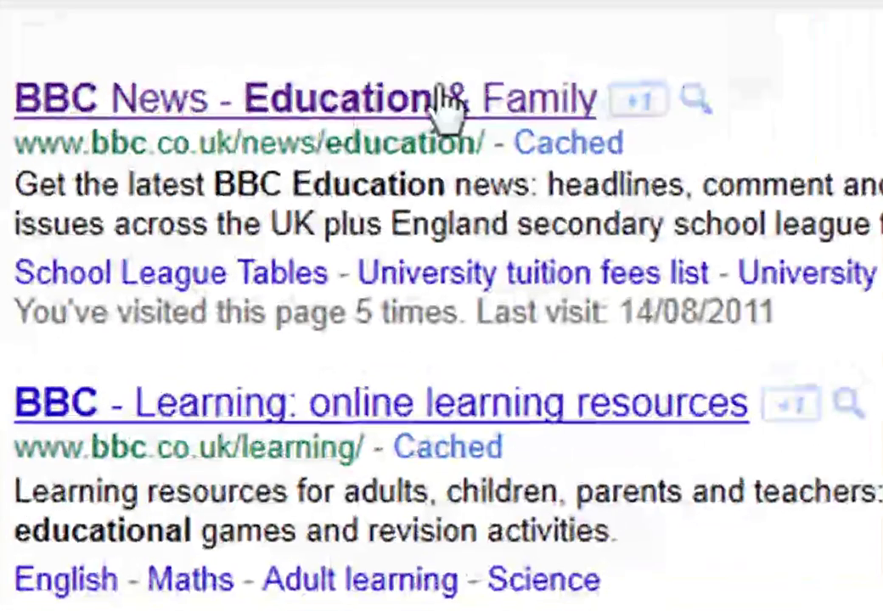
left_click(331, 110)
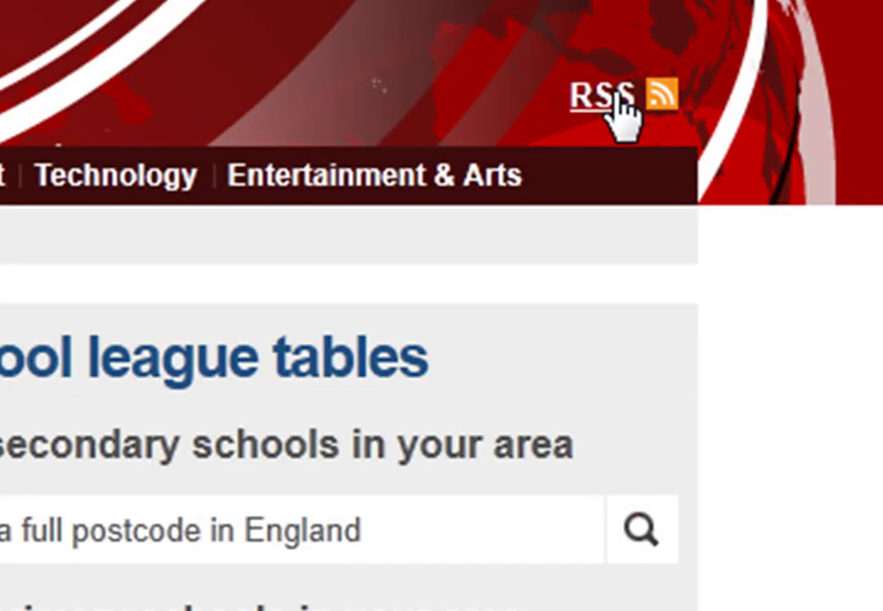
left_click(617, 98)
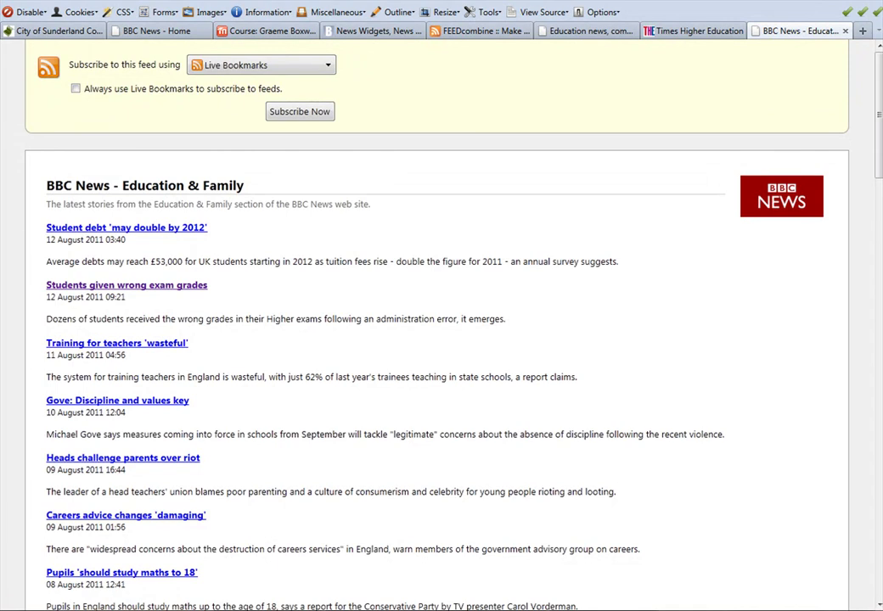
Copy the Guardian education feed's address into the first feed field of the FEEDcombine form.
left_click(561, 32)
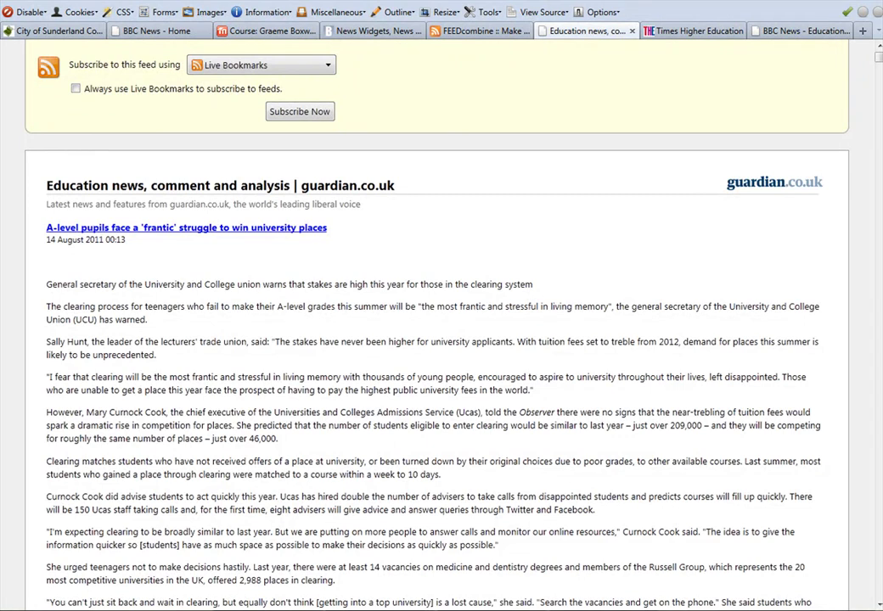
right_click(223, 0)
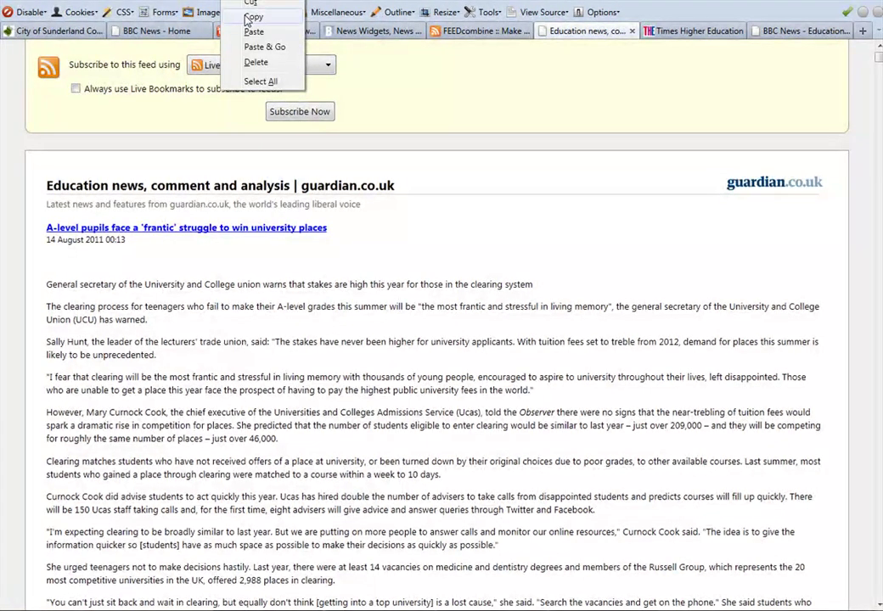
left_click(248, 19)
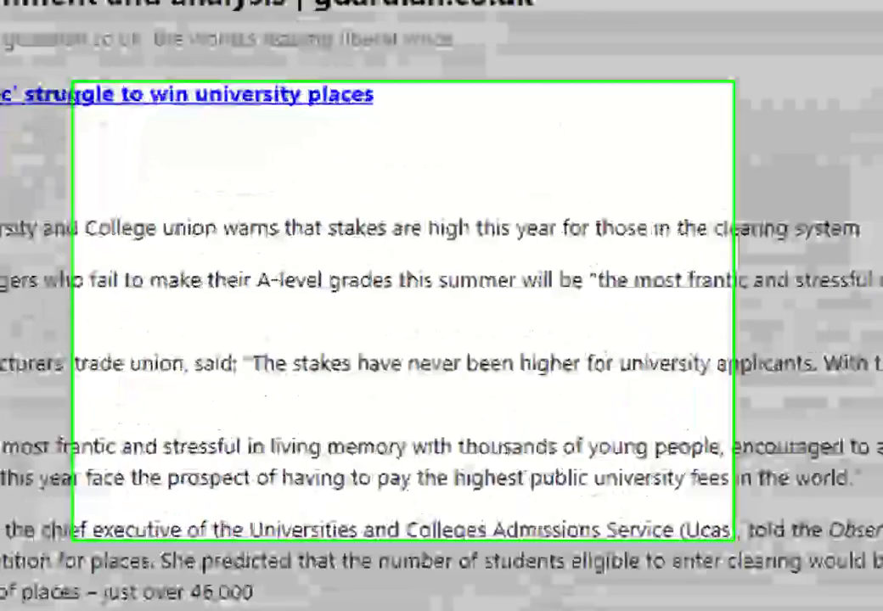
left_click(467, 32)
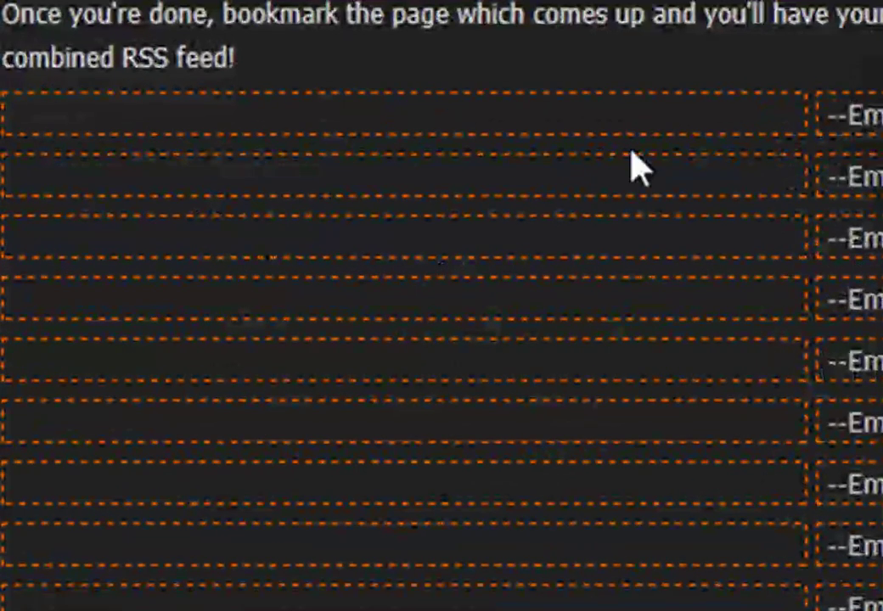
left_click(458, 117)
key("ctrl+v")
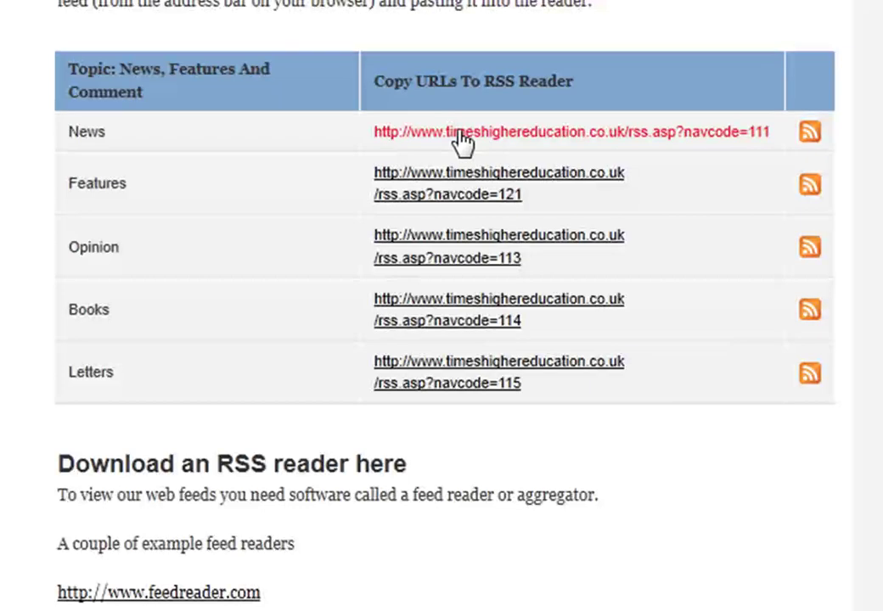
Copy the Times Higher Education News feed link into the second feed field of the FEEDcombine form.
right_click(546, 143)
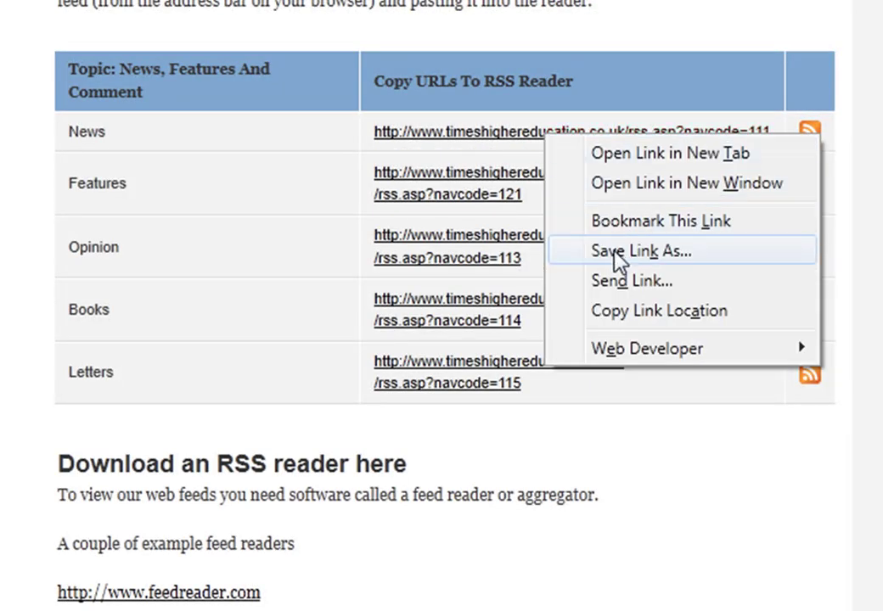
left_click(643, 314)
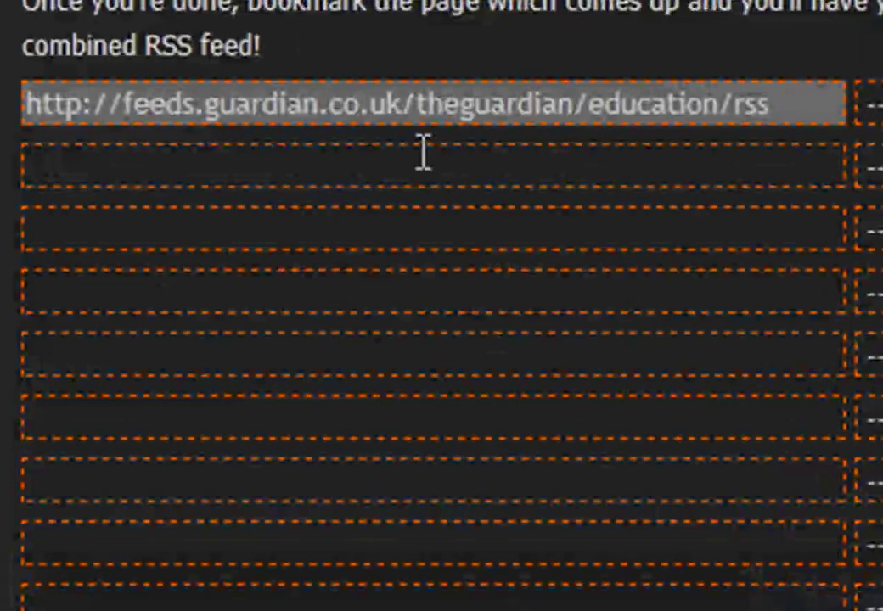
left_click(423, 154)
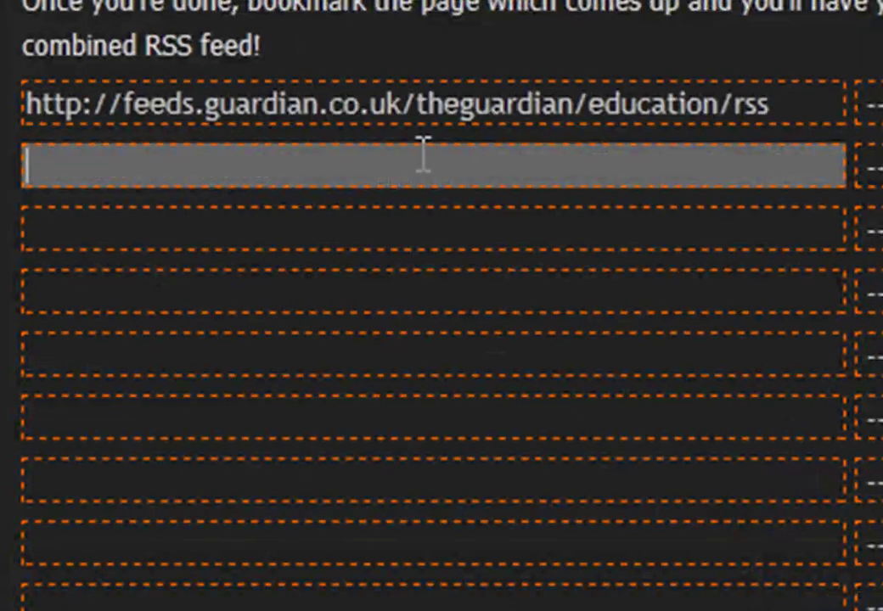
key("ctrl+v")
Copy the BBC News Education & Family feed's address for the third feed field of the FEEDcombine form.
left_click(448, 248)
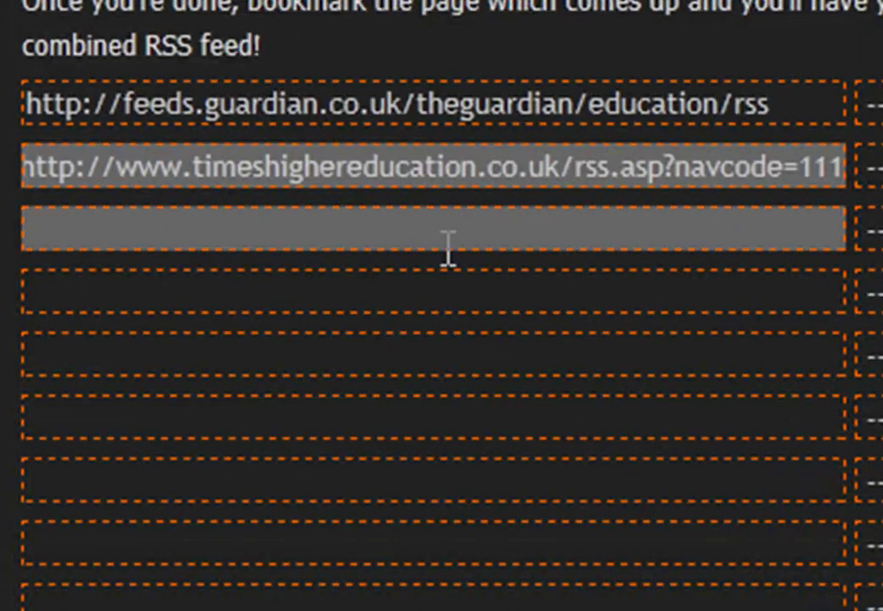
left_click(271, 174)
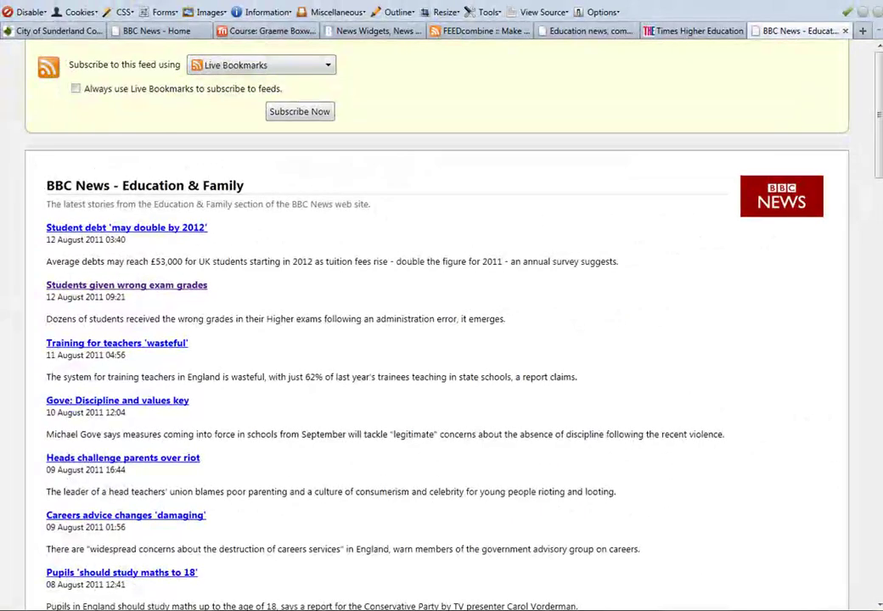
right_click(171, 2)
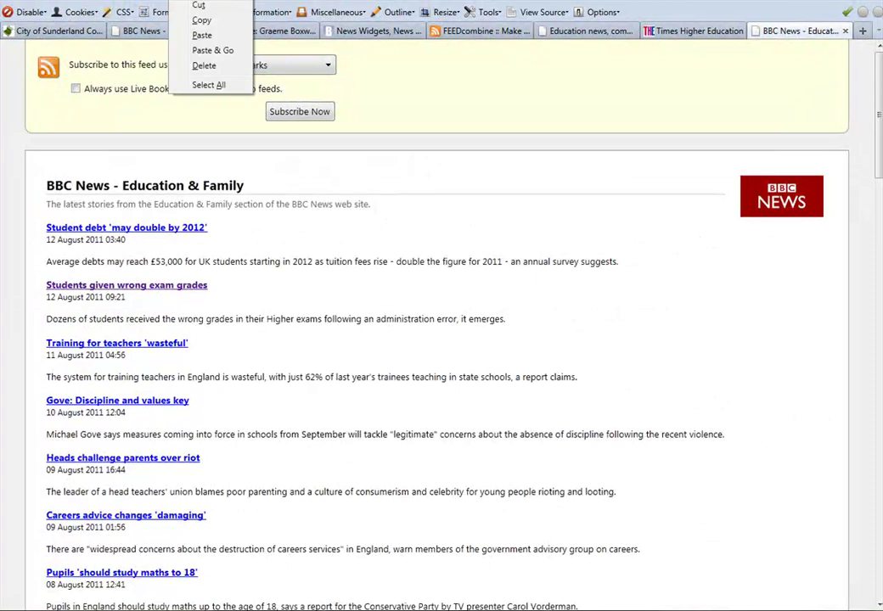
left_click(201, 21)
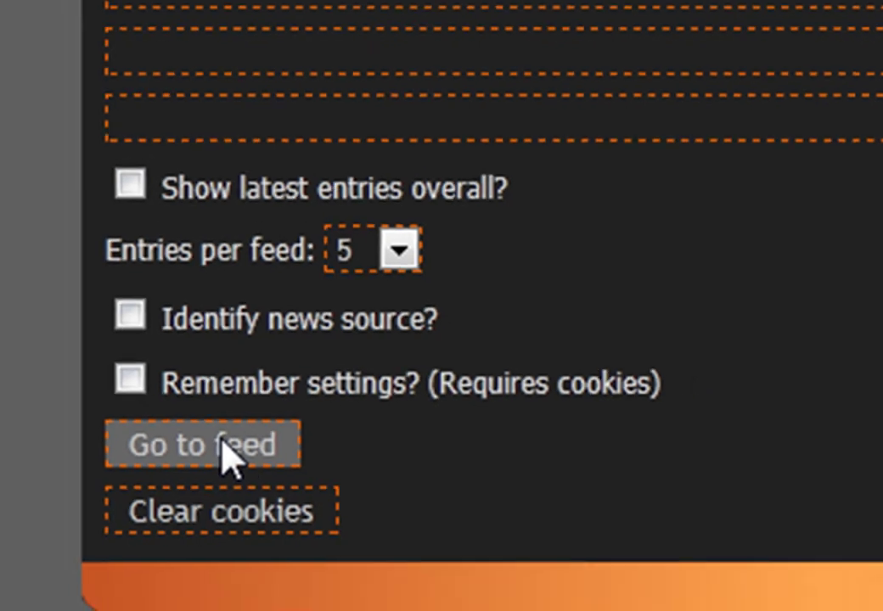
Generate the combined feed from the entered addresses and copy its URL.
left_click(221, 431)
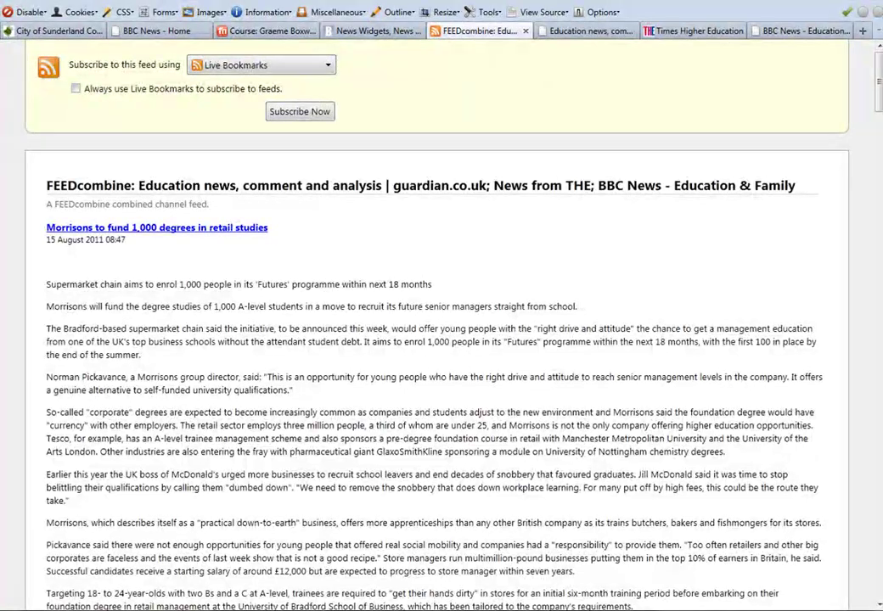
right_click(125, 1)
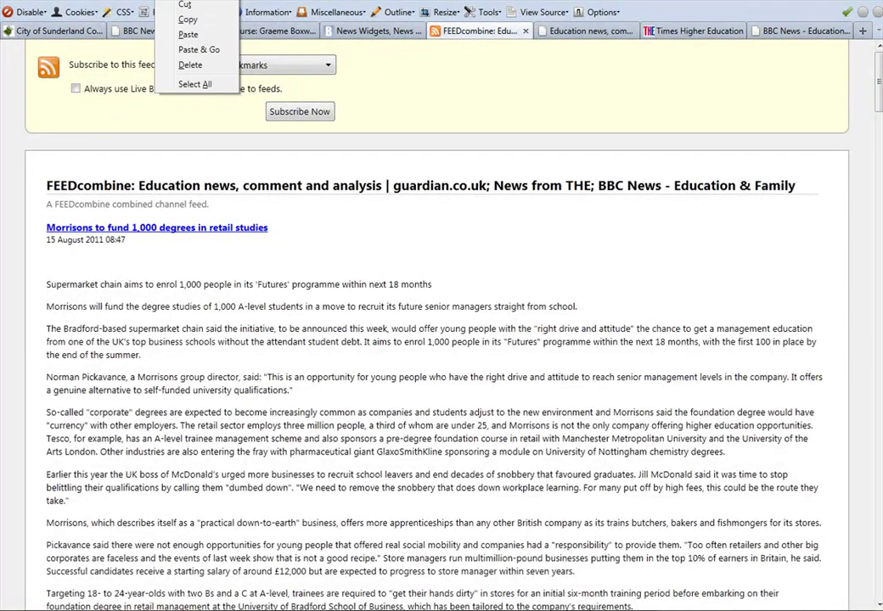
left_click(192, 20)
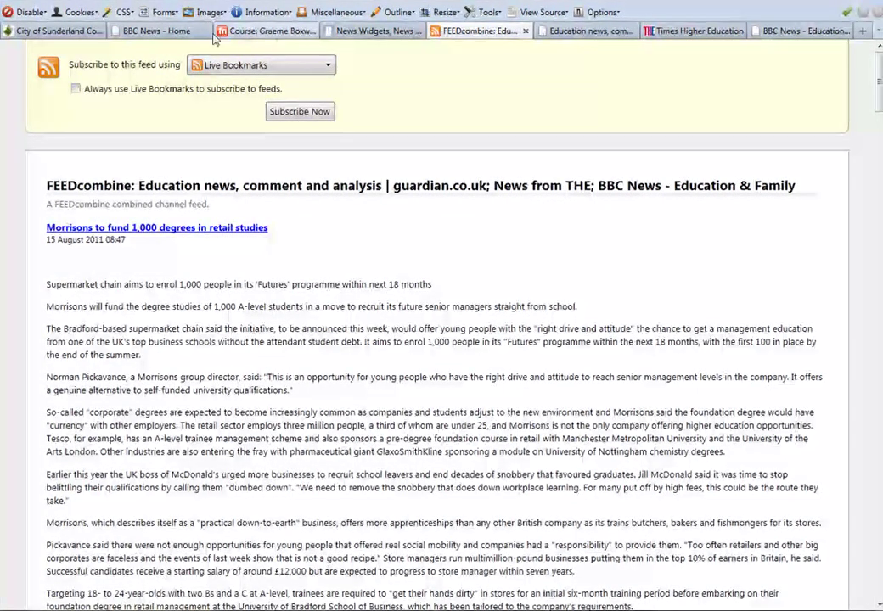
Open BlastCasta's news widget builder and use the copied combined feed's URL as the news source.
left_click(372, 31)
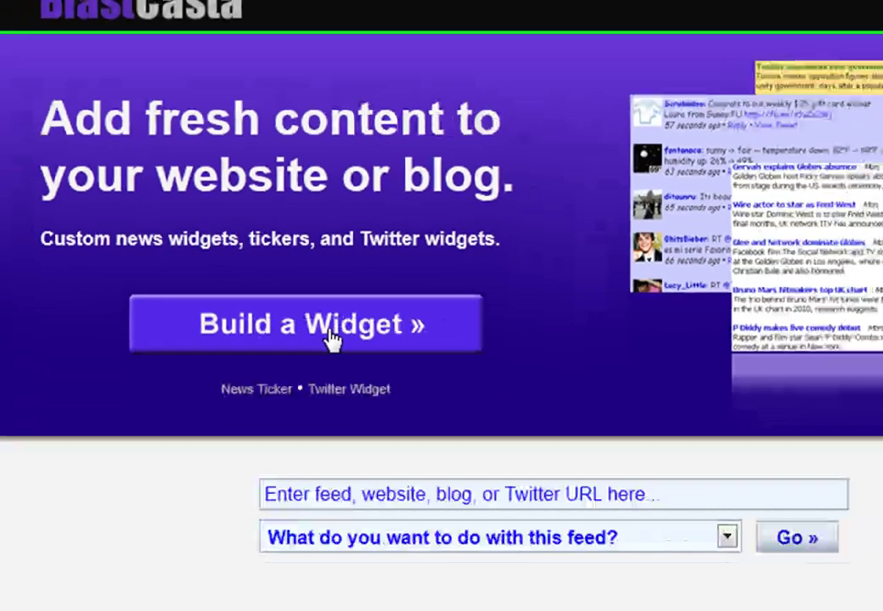
left_click(416, 500)
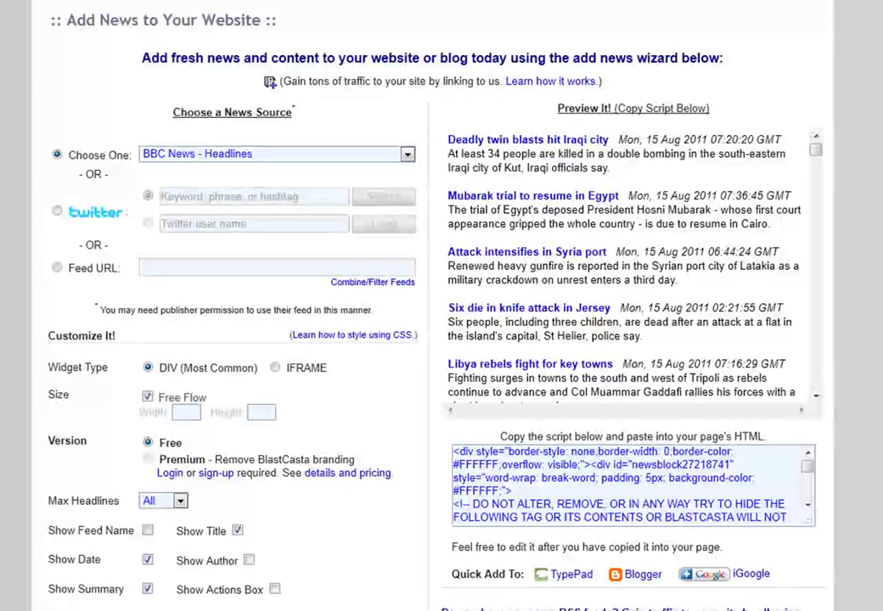
scroll(7, 196, "down", 3)
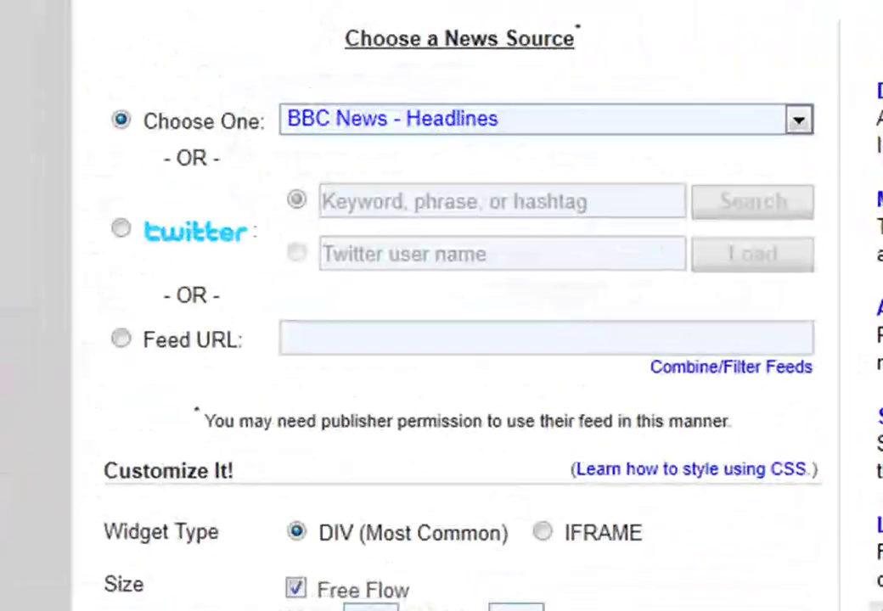
left_click(121, 346)
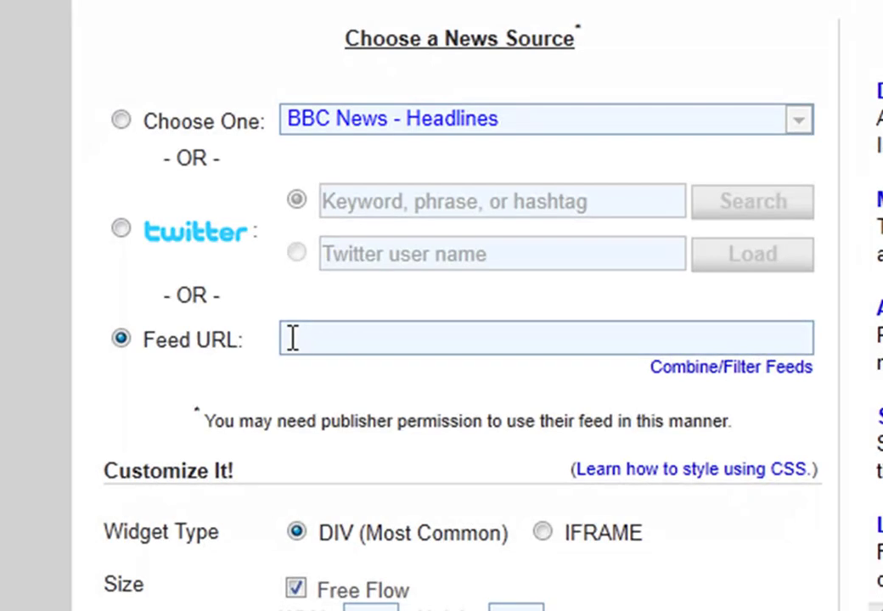
key("ctrl+v")
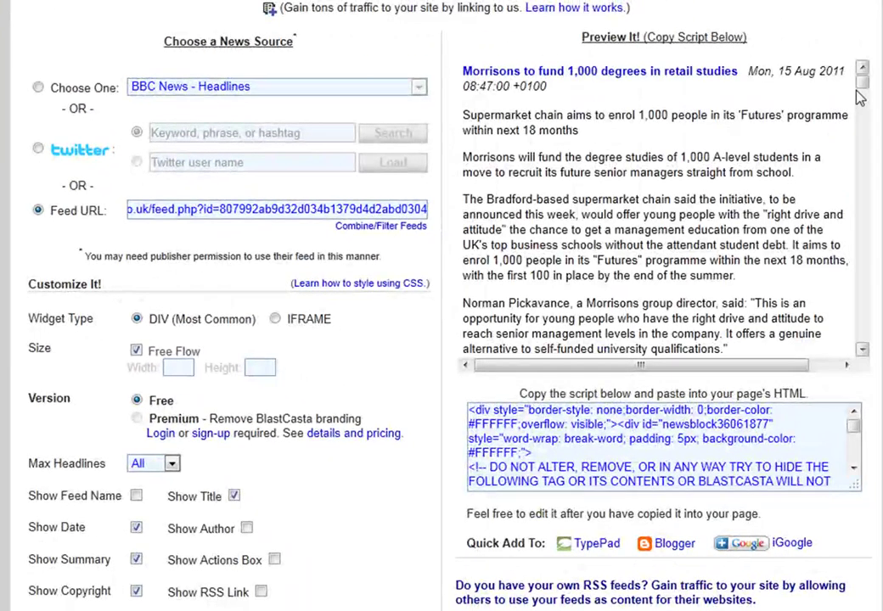
Turn off Free Flow for the widget and set its size to width 600 and height 300.
left_click_drag(861, 80, 114, 283)
scroll(5, 298, "down", 3)
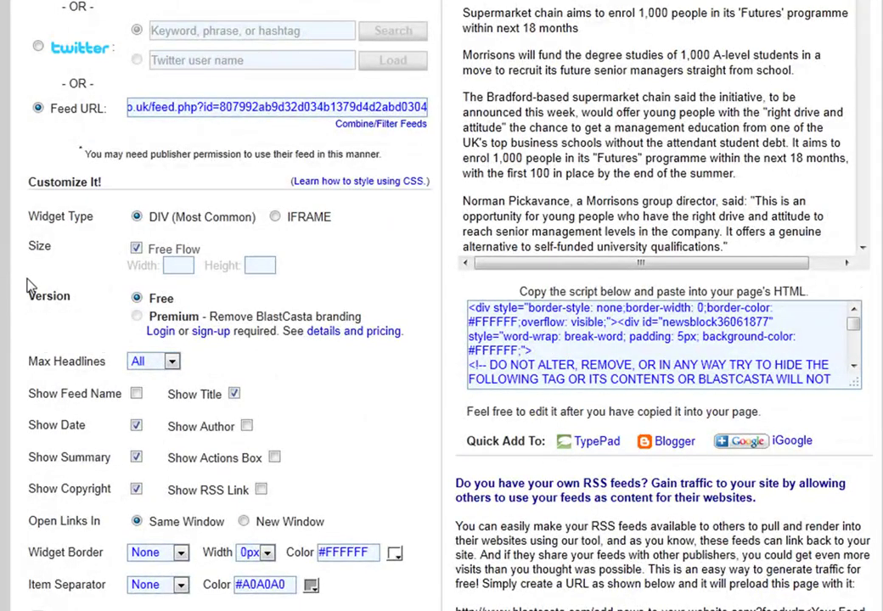
scroll(30, 286, "down", 3)
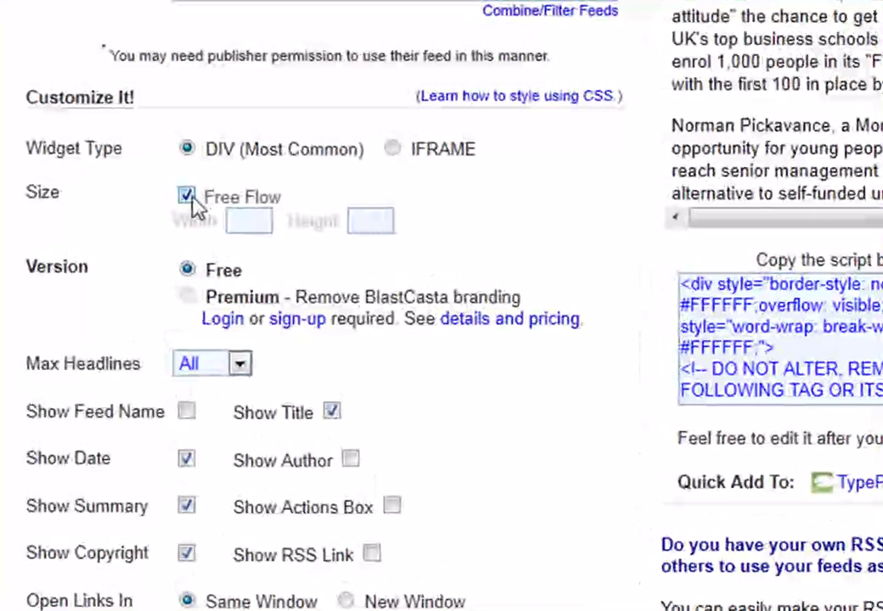
left_click(187, 196)
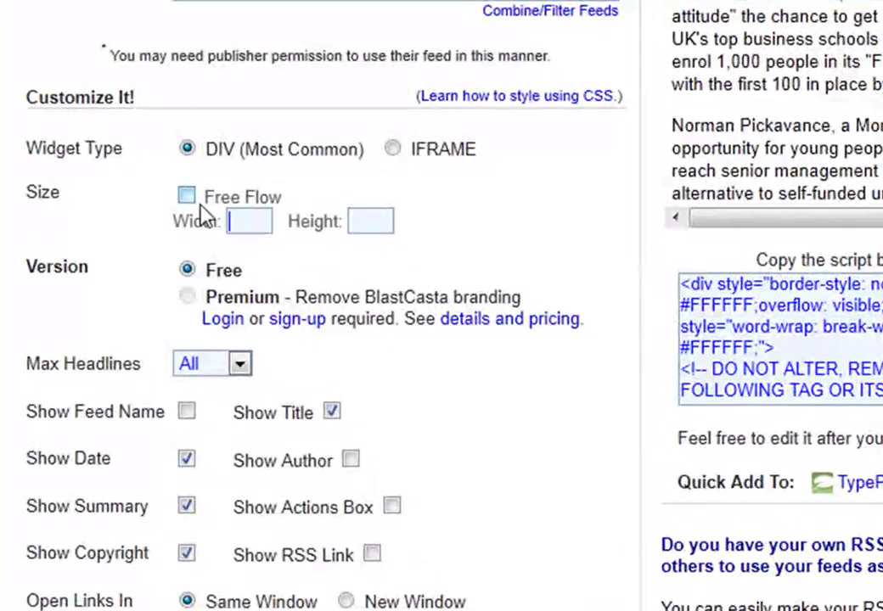
left_click(249, 221)
type("600")
key("Tab")
type("300")
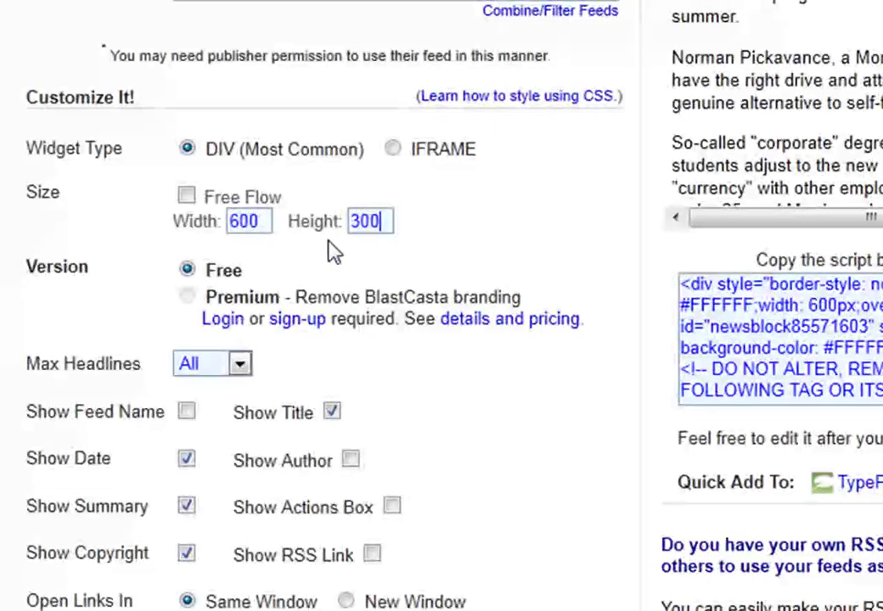
Turn off the summary and copyright display for the widget's headlines.
scroll(5, 462, "down", 3)
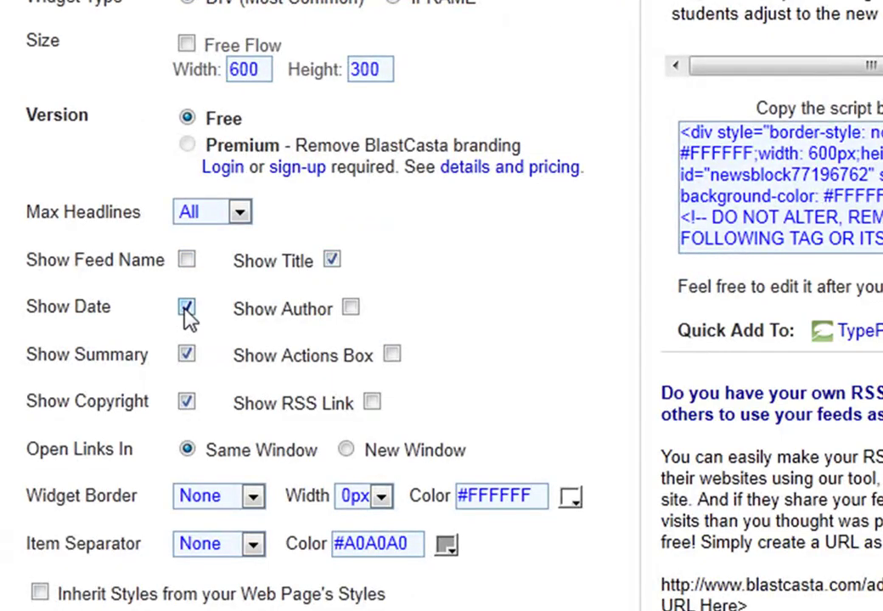
left_click(186, 355)
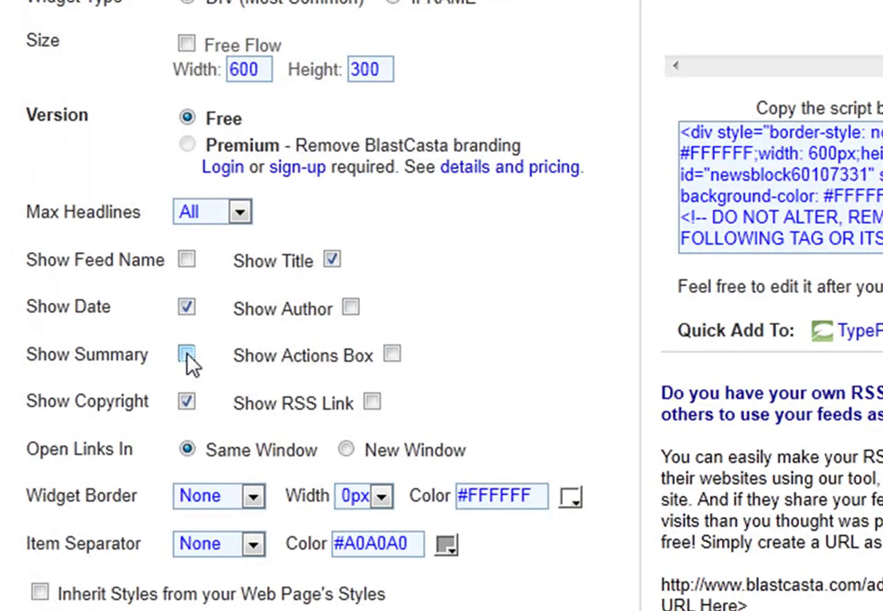
left_click(187, 400)
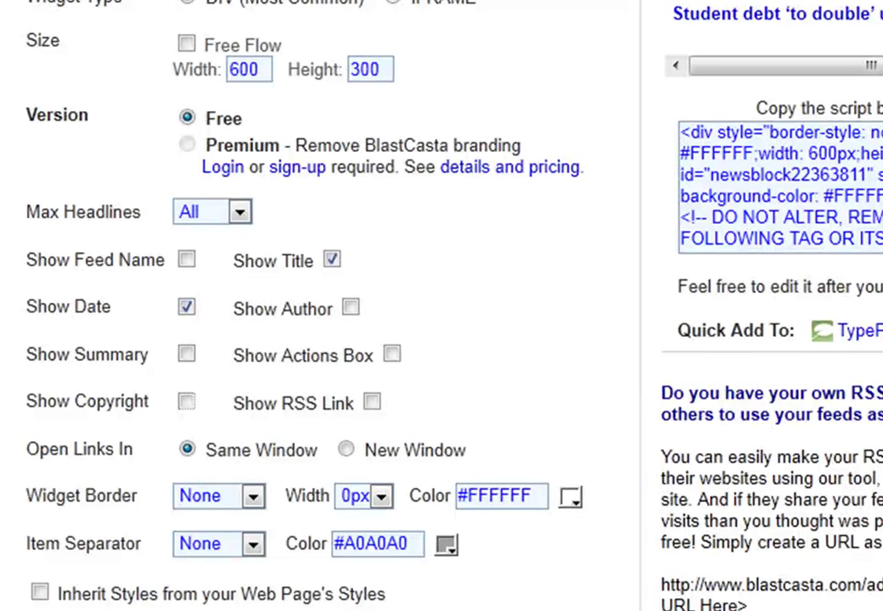
scroll(340, 305, "up", 3)
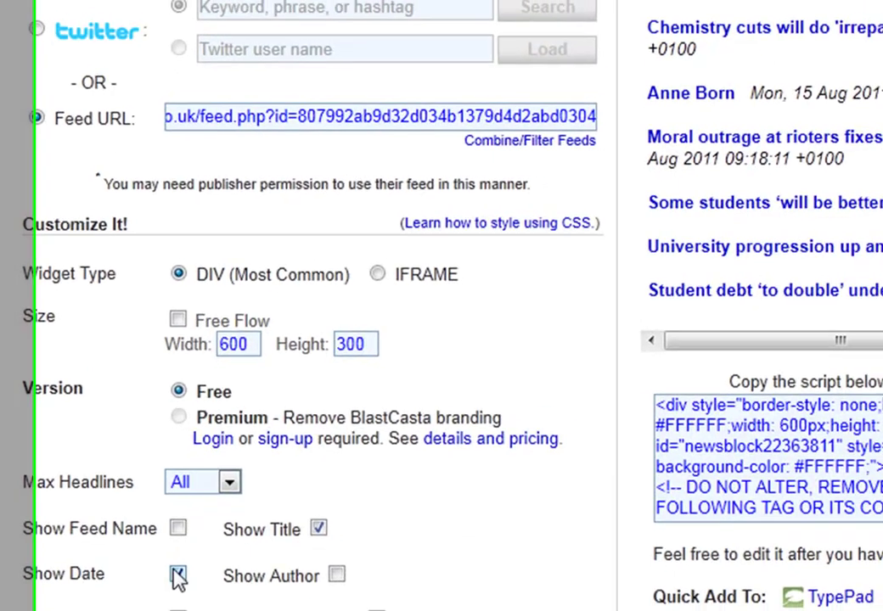
Turn off the date display for the widget's headlines and check the headline list in the preview.
left_click(186, 585)
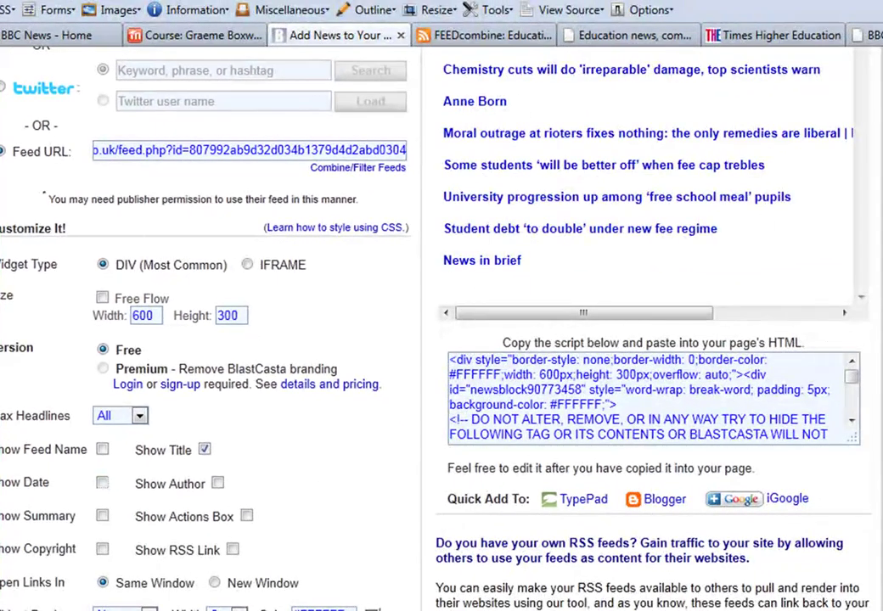
scroll(356, 305, "up", 3)
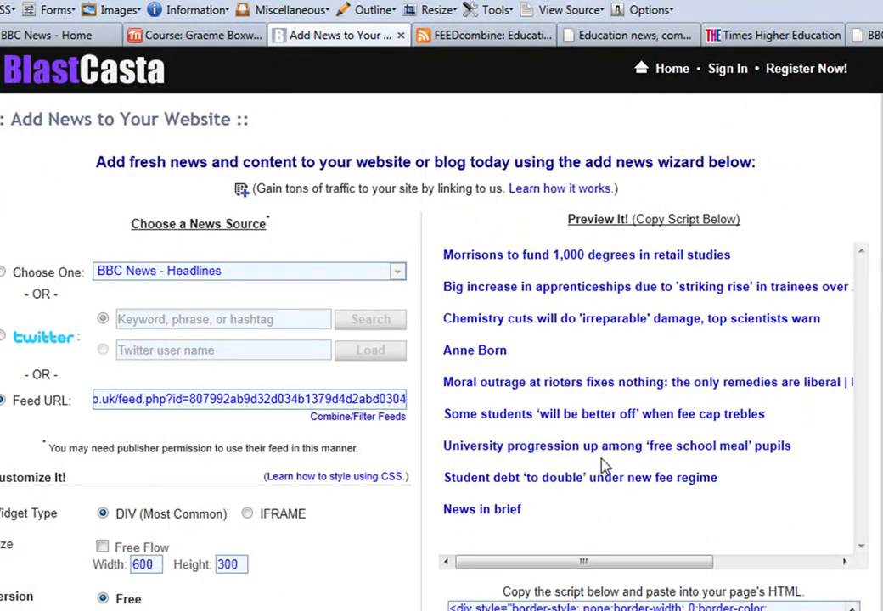
scroll(604, 465, "down", 2)
scroll(801, 311, "down", 2)
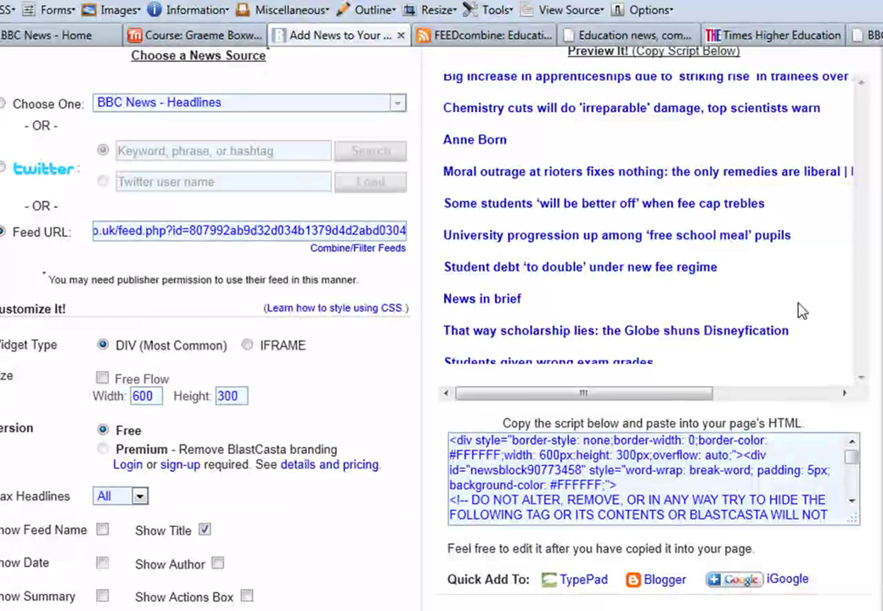
scroll(800, 311, "up", 1)
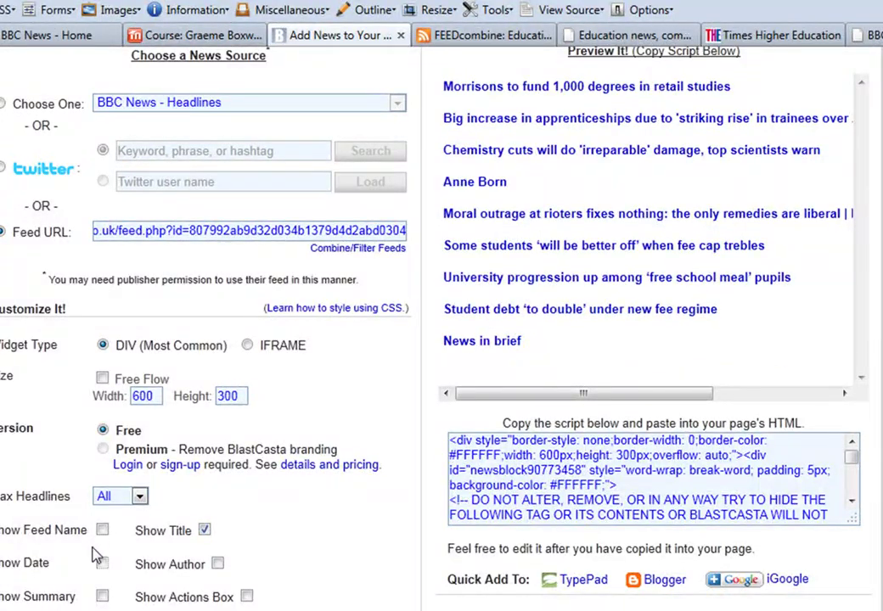
Try the widget preview with headline summaries shown and turn the summaries off again.
left_click(102, 597)
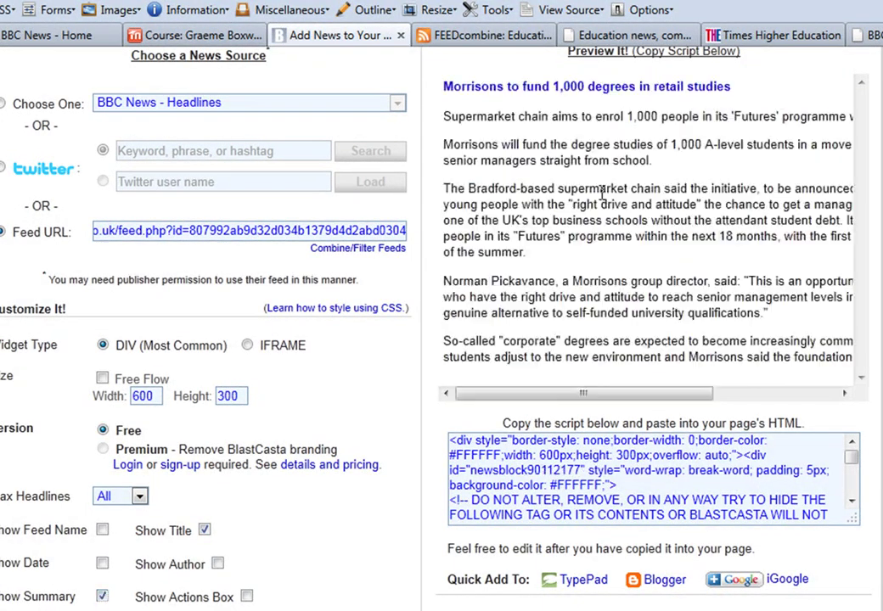
left_click(102, 598)
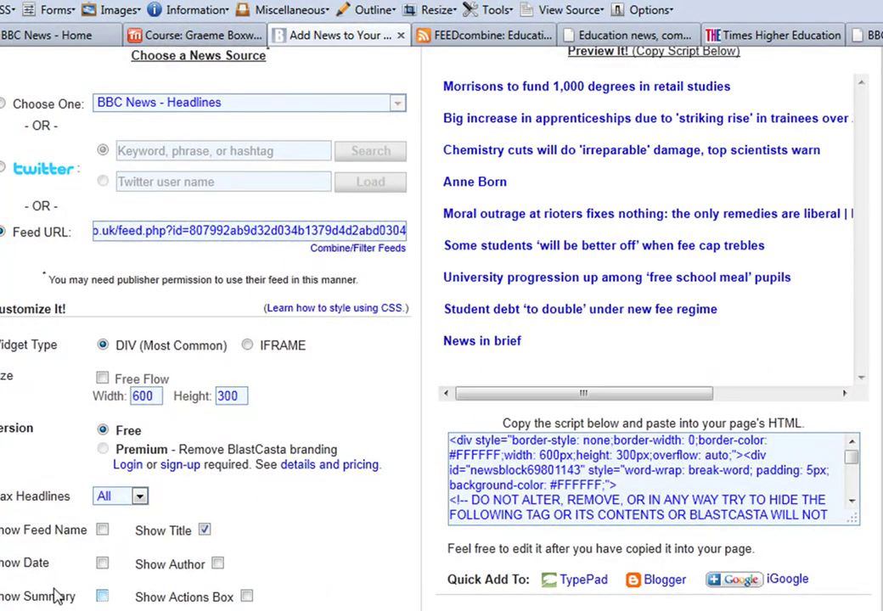
Make the widget's links open in a new window and let it inherit the web page's styles.
scroll(98, 594, "down", 3)
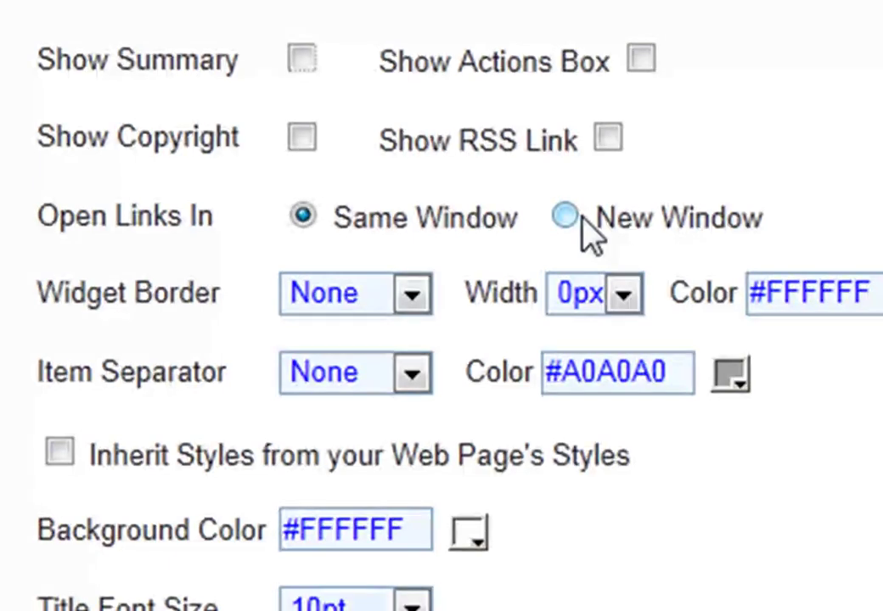
left_click(591, 229)
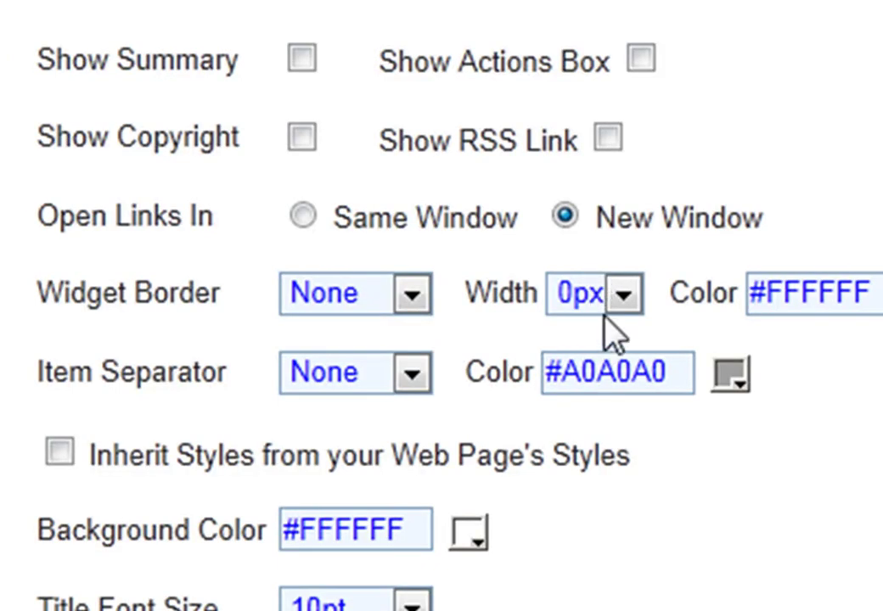
scroll(808, 581, "down", 3)
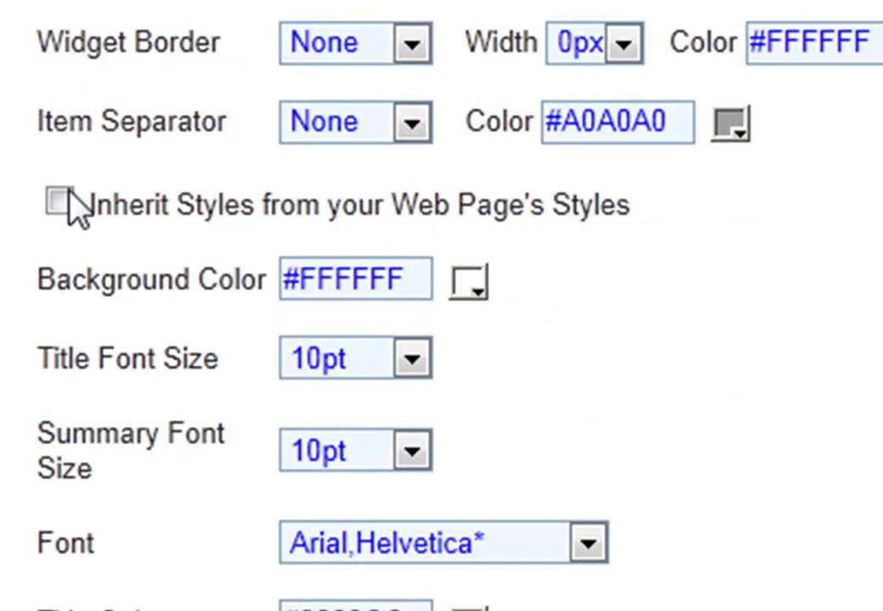
left_click(55, 207)
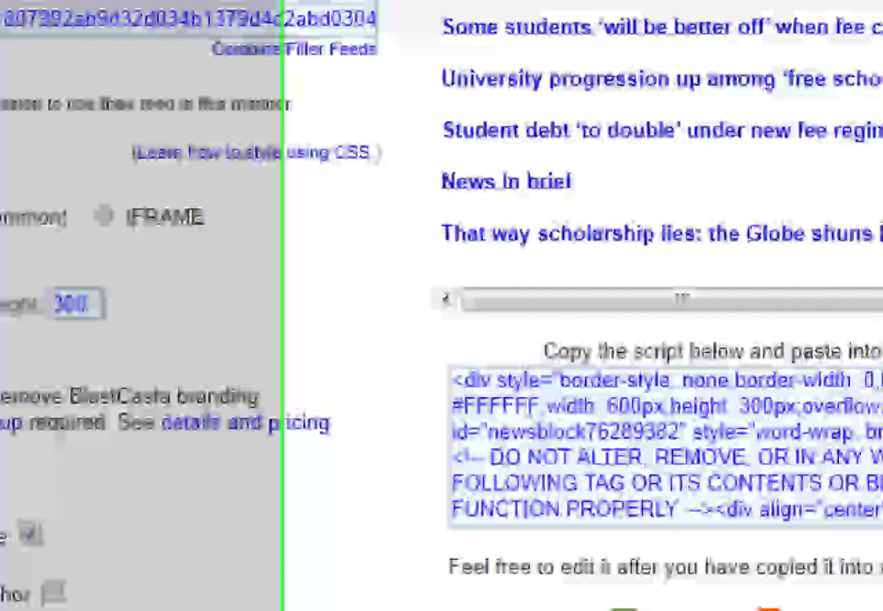
Copy the complete generated script of the news widget.
left_click(709, 382)
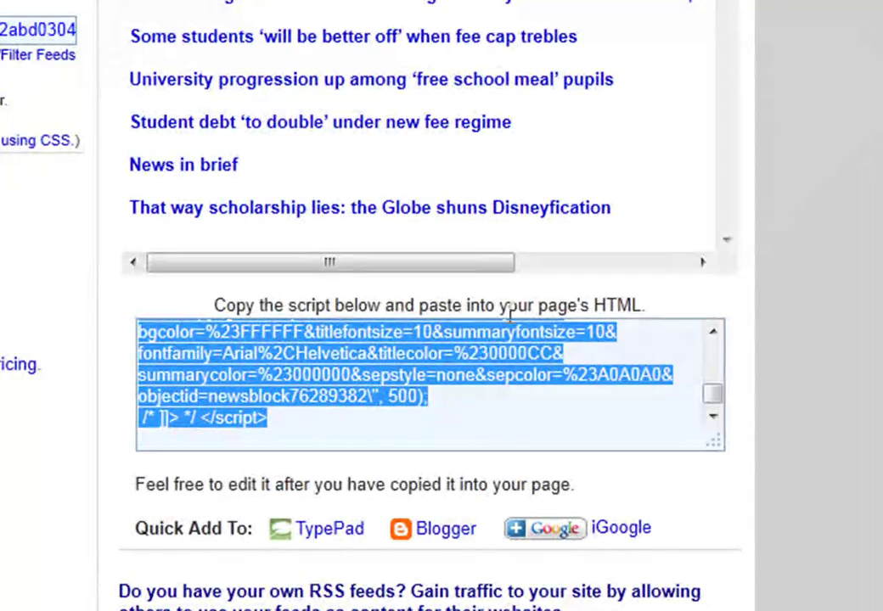
right_click(238, 365)
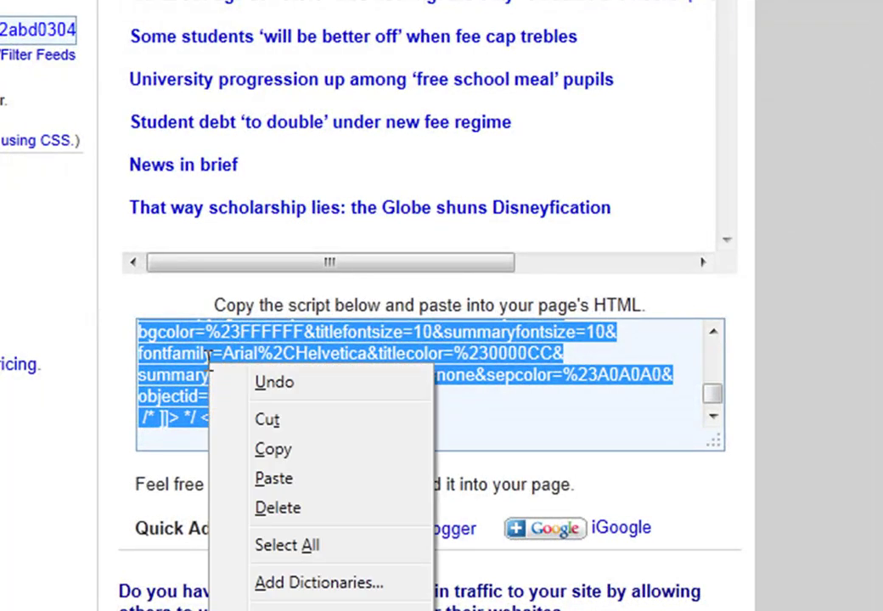
left_click(285, 450)
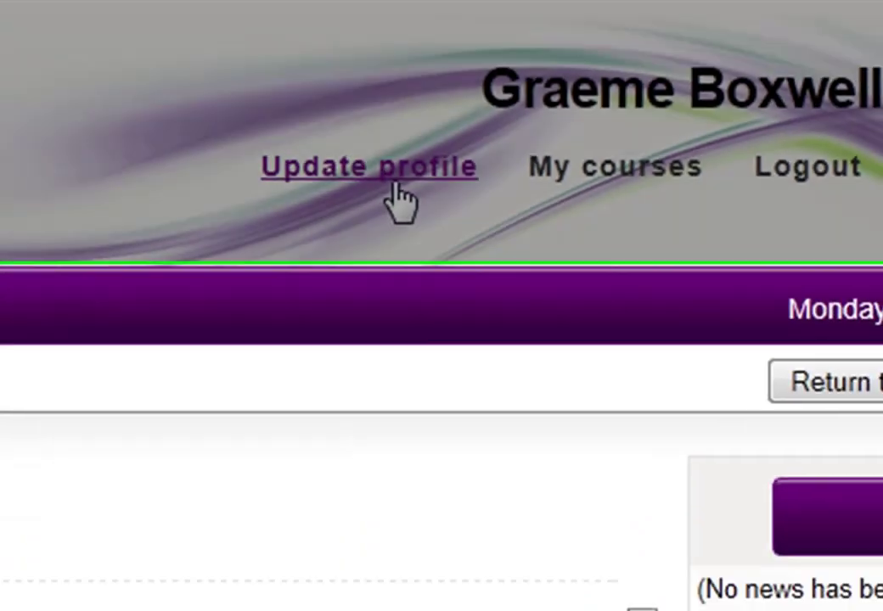
Switch to the Moodle site and open the user profile for editing with its advanced settings shown.
left_click(341, 225)
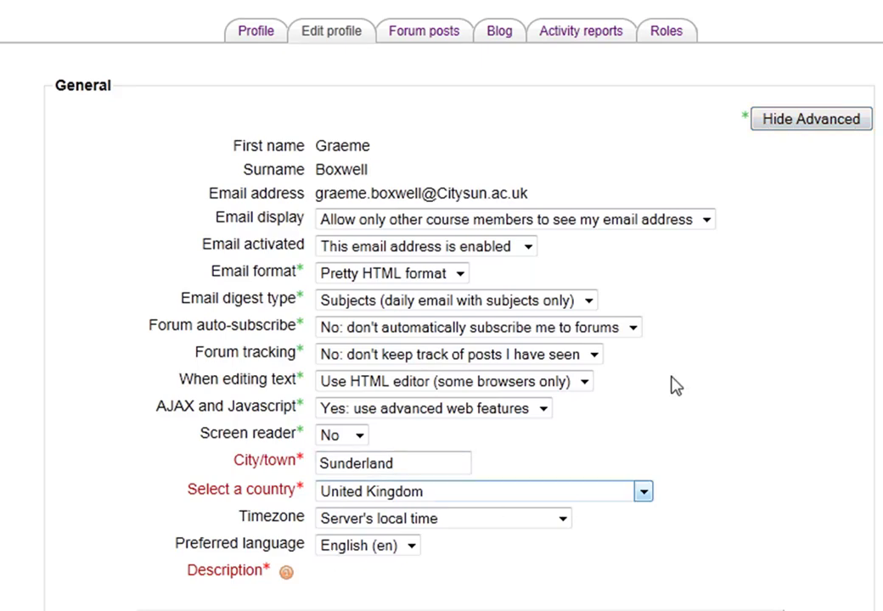
left_click(808, 123)
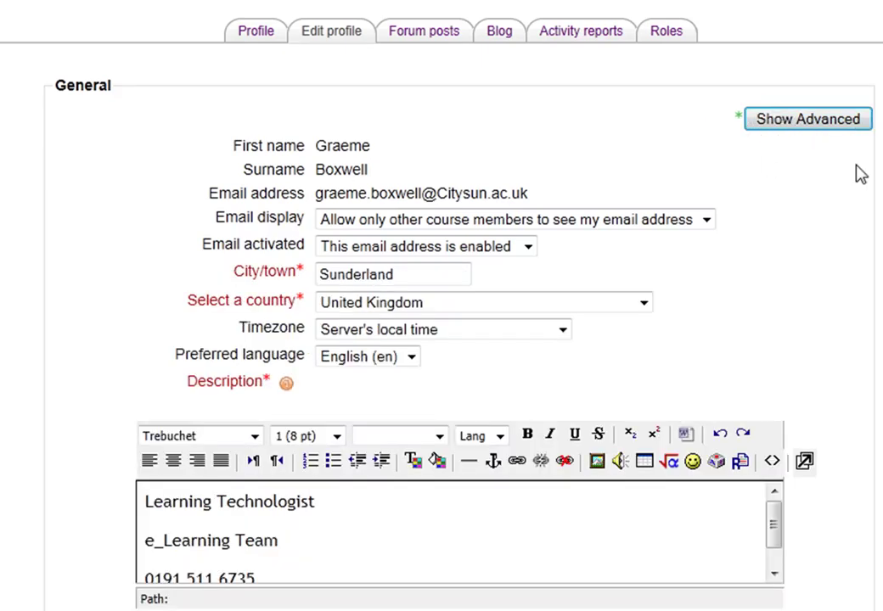
left_click(808, 121)
scroll(749, 256, "down", 3)
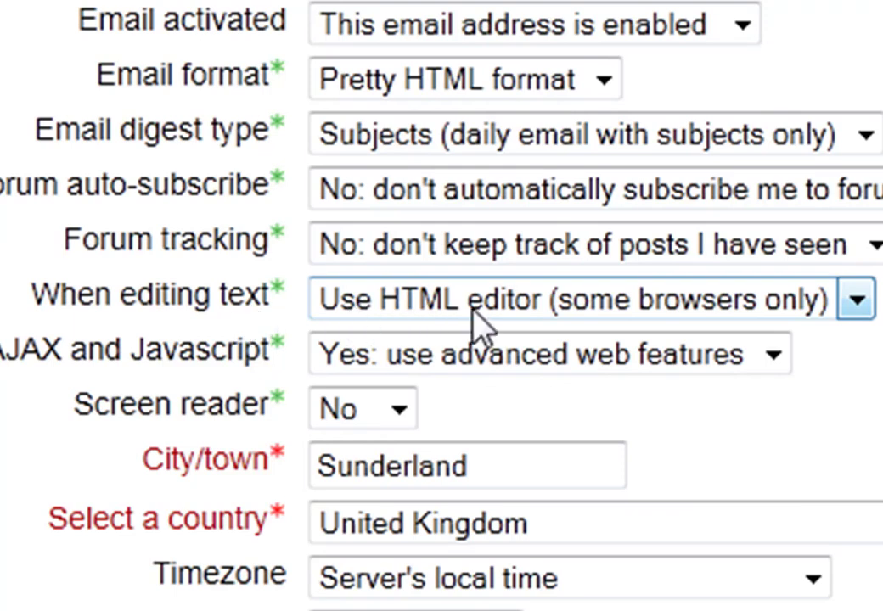
Set When editing text to Use standard web forms and save the updated profile.
left_click(855, 301)
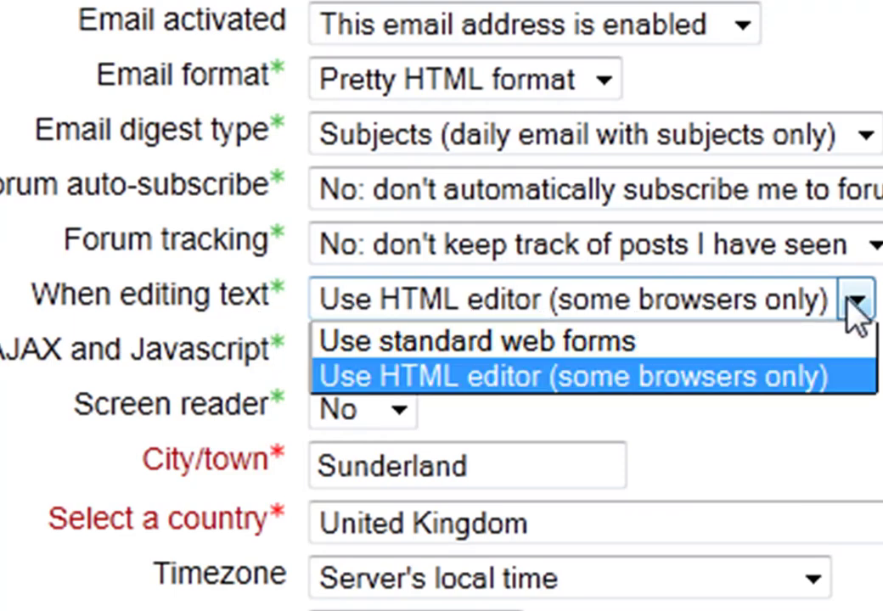
key("Escape")
left_click(594, 299)
left_click(392, 289)
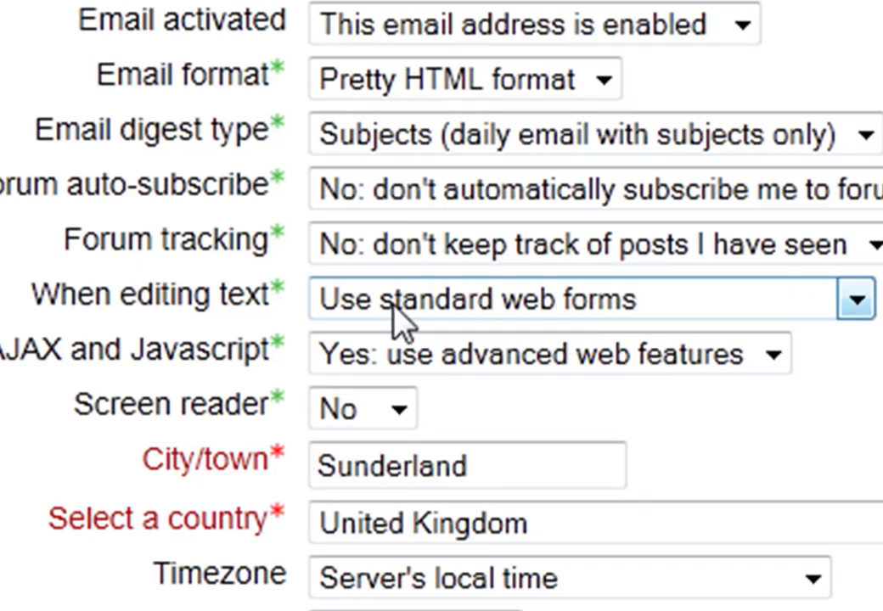
scroll(441, 305, "down", 15)
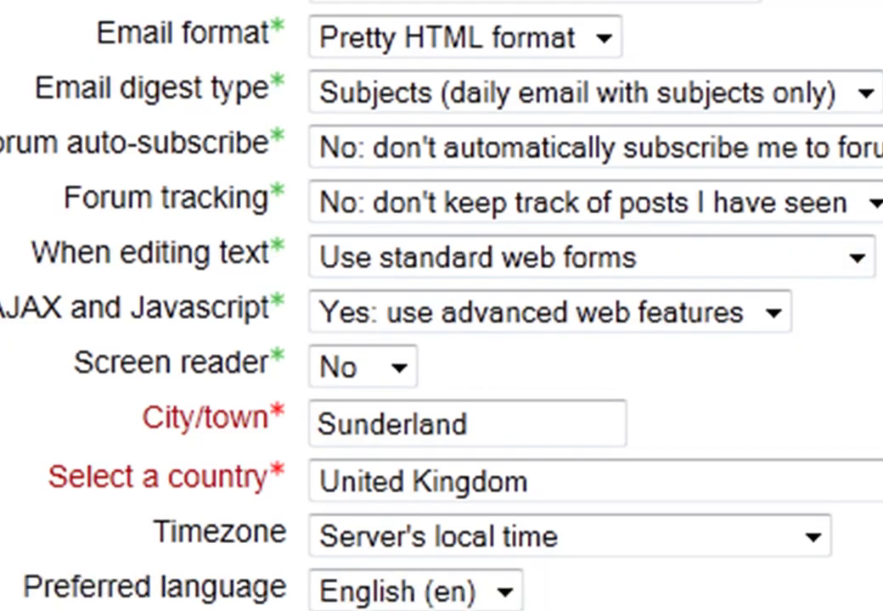
scroll(442, 306, "down", 5)
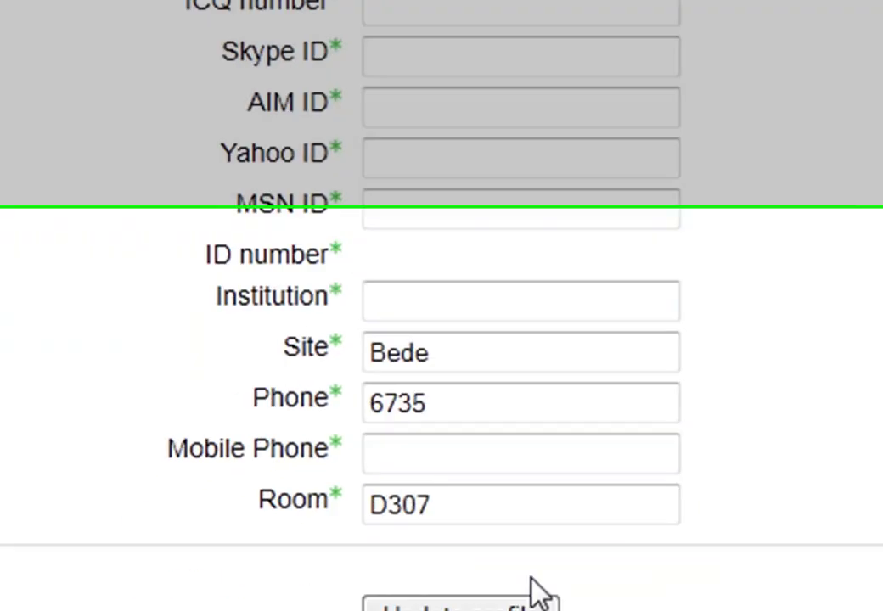
left_click(507, 344)
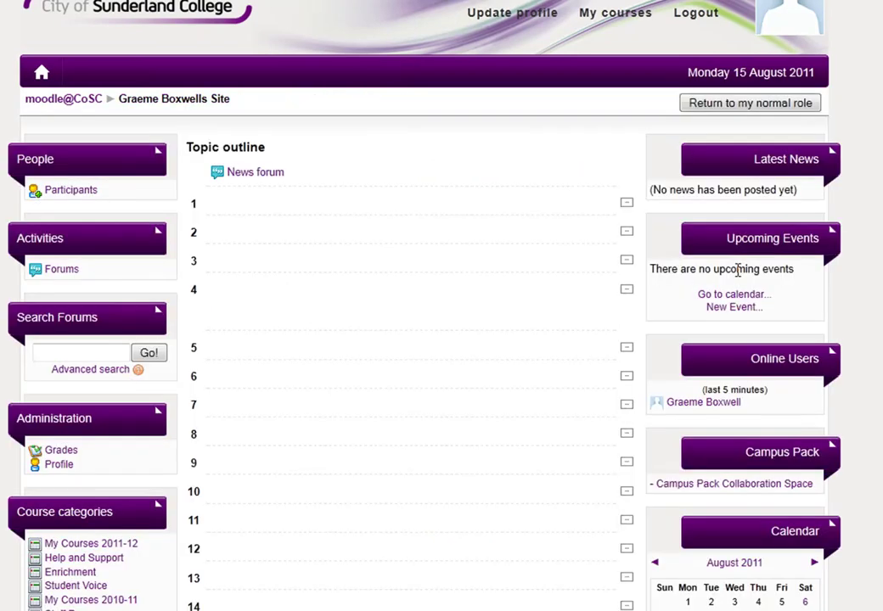
Return to the normal role on the Moodle course page and turn editing on.
scroll(557, 274, "down", 2)
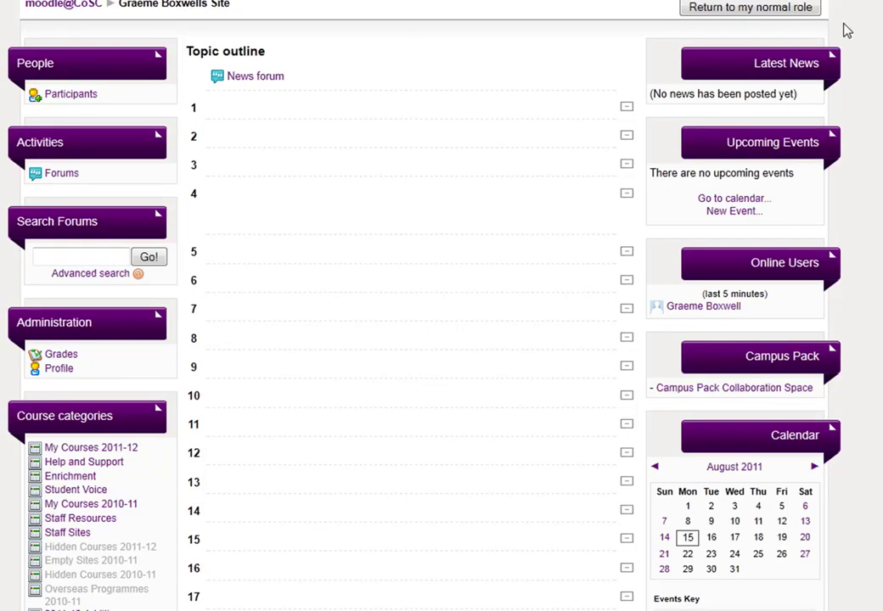
left_click(774, 8)
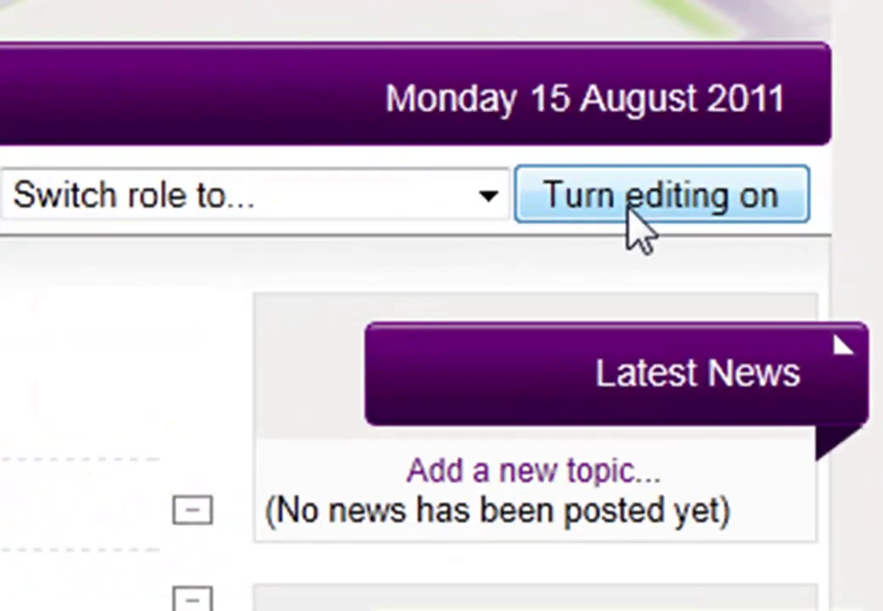
left_click(629, 208)
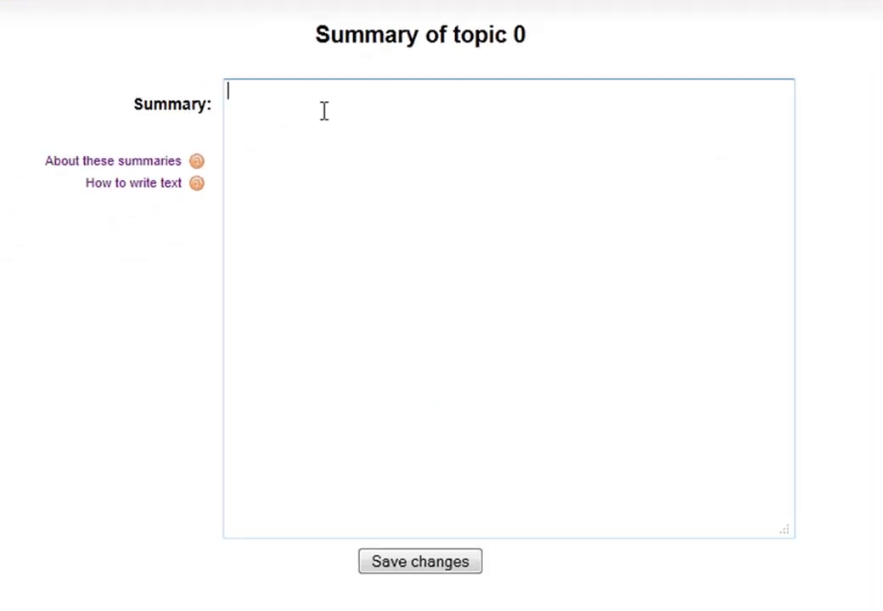
Paste the copied widget script into the summary of topic 0 and compare it with the original script in BlastCasta.
key("ctrl+v")
left_click_drag(784, 236, 760, 69)
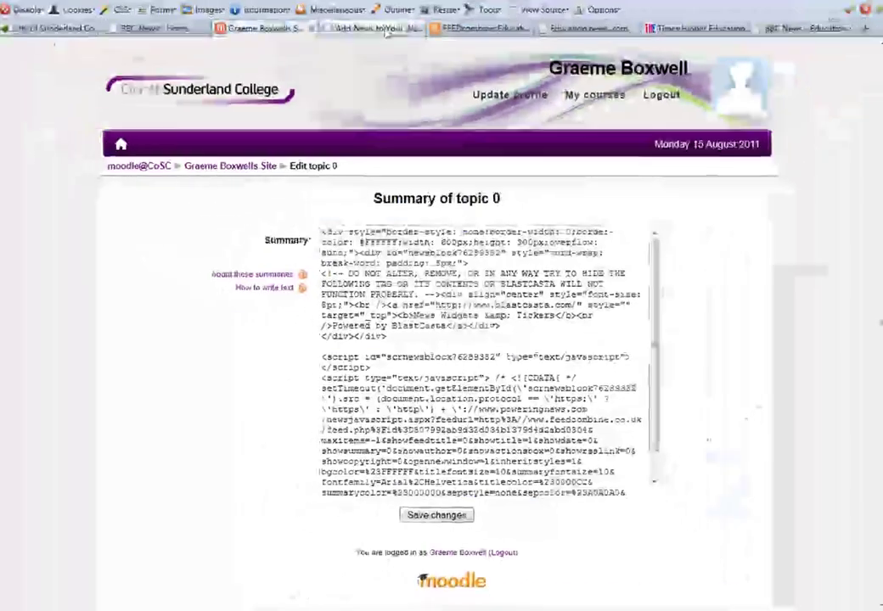
left_click(373, 29)
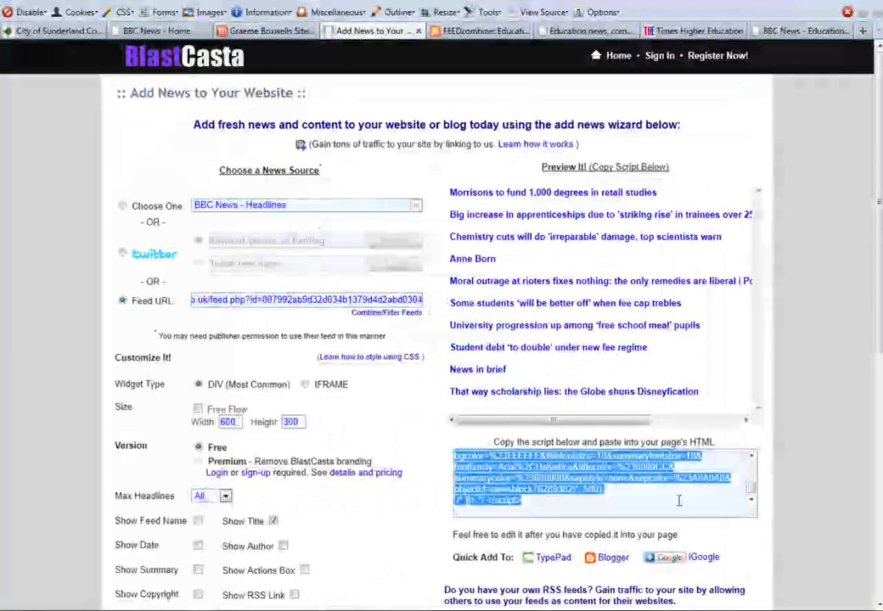
scroll(751, 490, "up", 5)
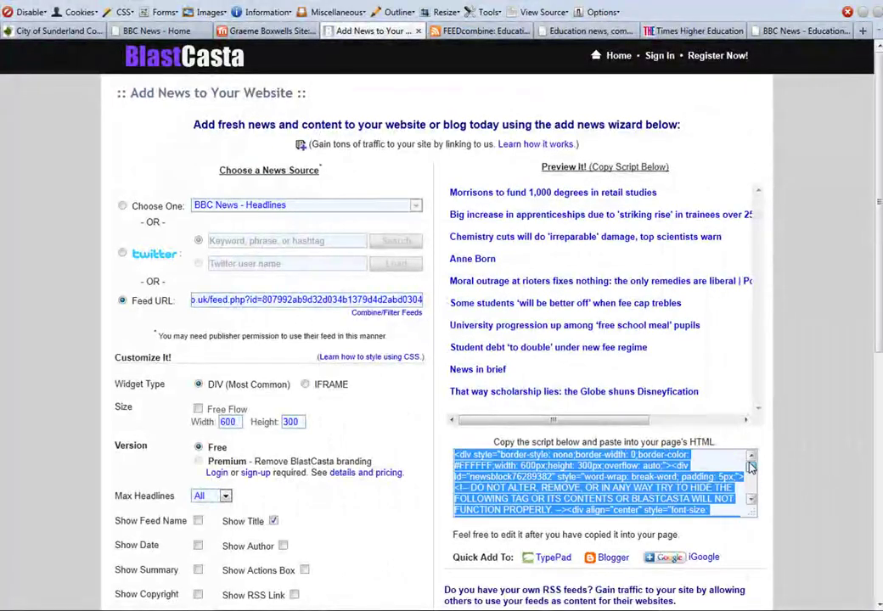
left_click_drag(751, 491, 752, 457)
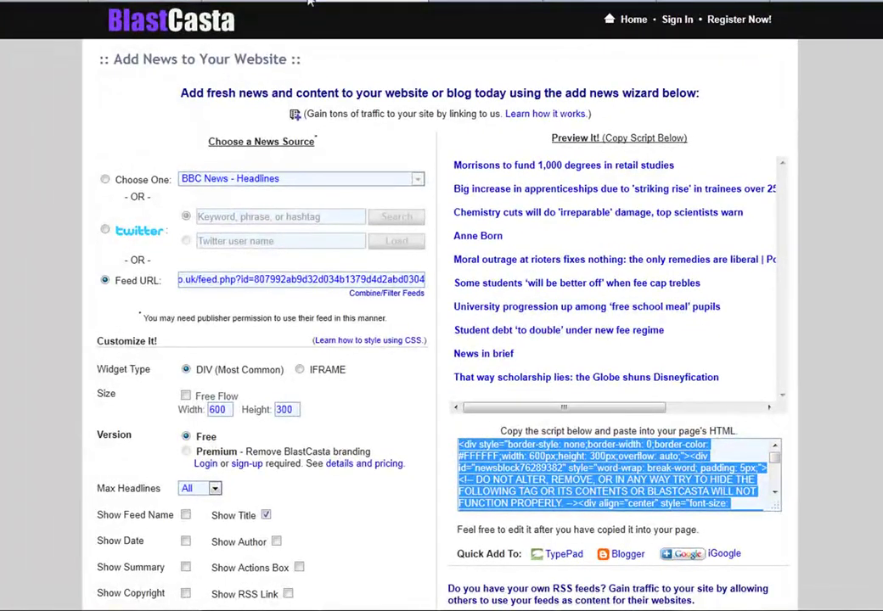
Save the topic 0 summary in Moodle and check the news widget on the course page.
left_click(272, 30)
left_click(447, 510)
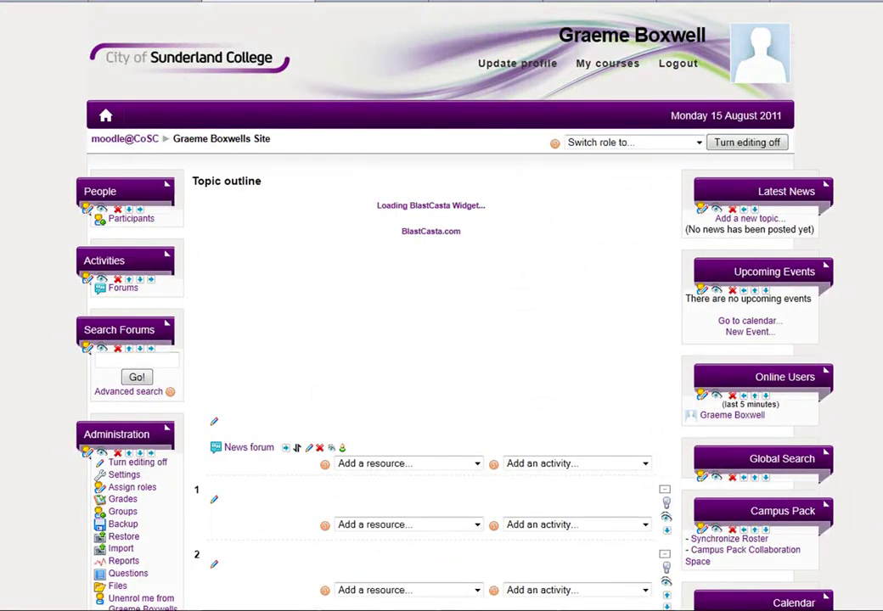
scroll(661, 162, "down", 1)
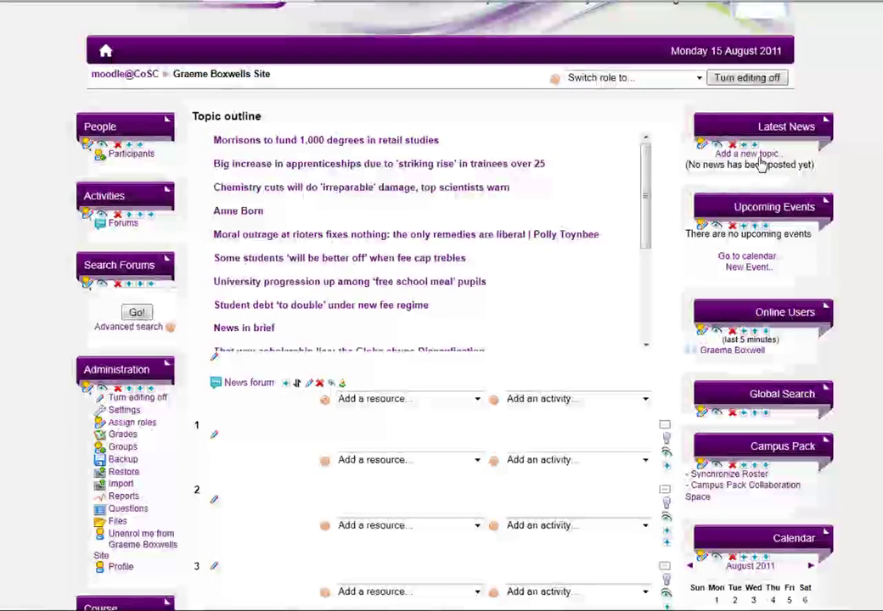
mouse_move(646, 167)
left_mouse_down()
mouse_move(637, 275)
mouse_move(645, 174)
left_mouse_up()
Switch the role on the course page to Student.
left_click(694, 77)
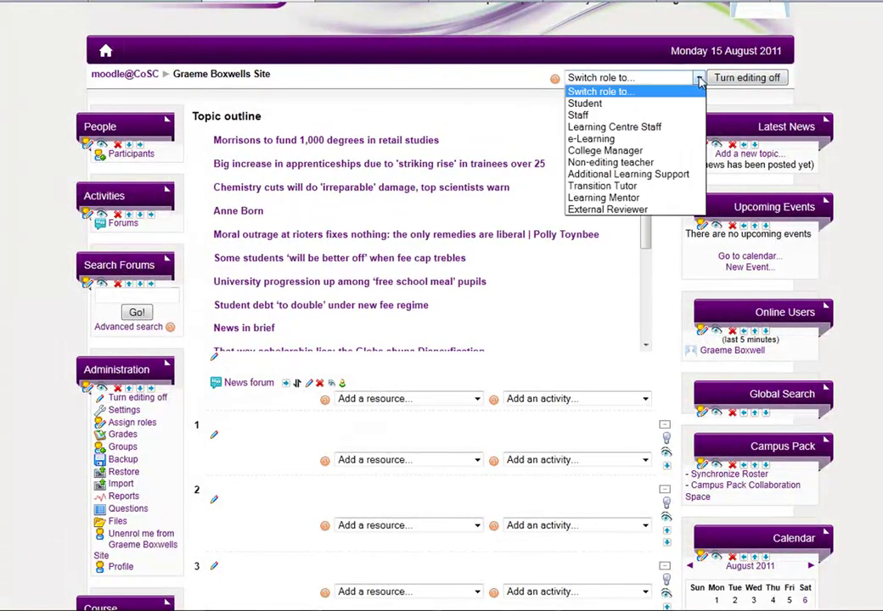
left_click(671, 101)
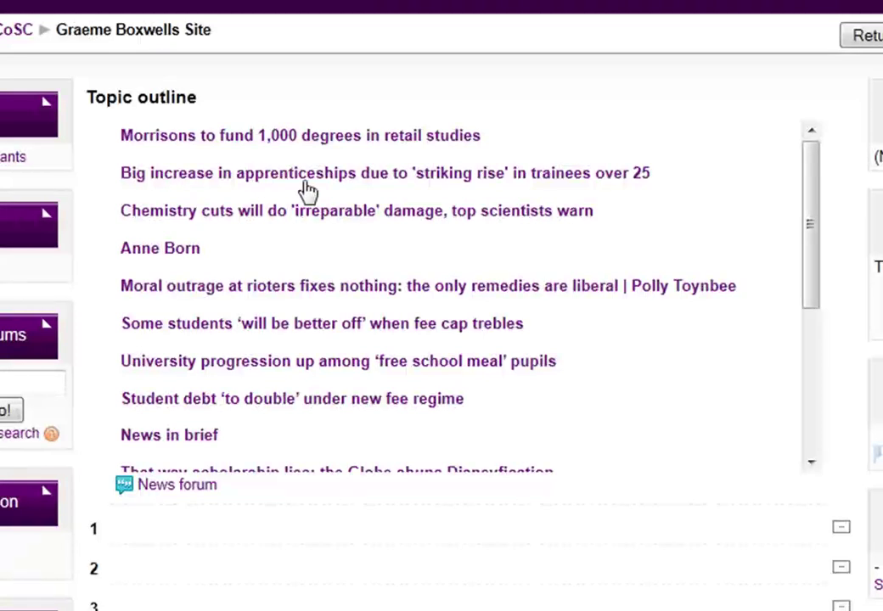
Open the widget's headline "University progression up among 'free school meal' pupils", look through the article and close it.
left_click_drag(816, 180, 824, 253)
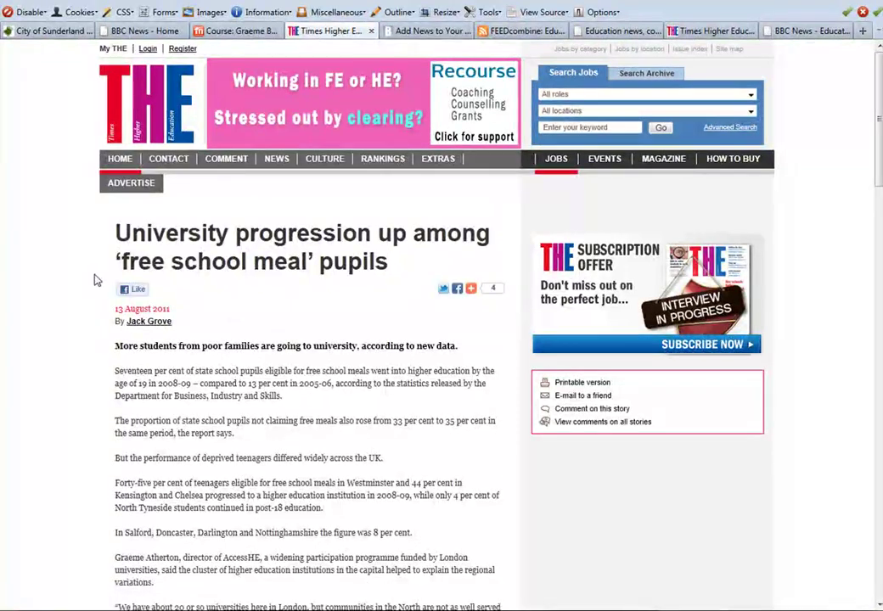
scroll(96, 279, "down", 3)
scroll(94, 280, "down", 3)
scroll(111, 287, "up", 6)
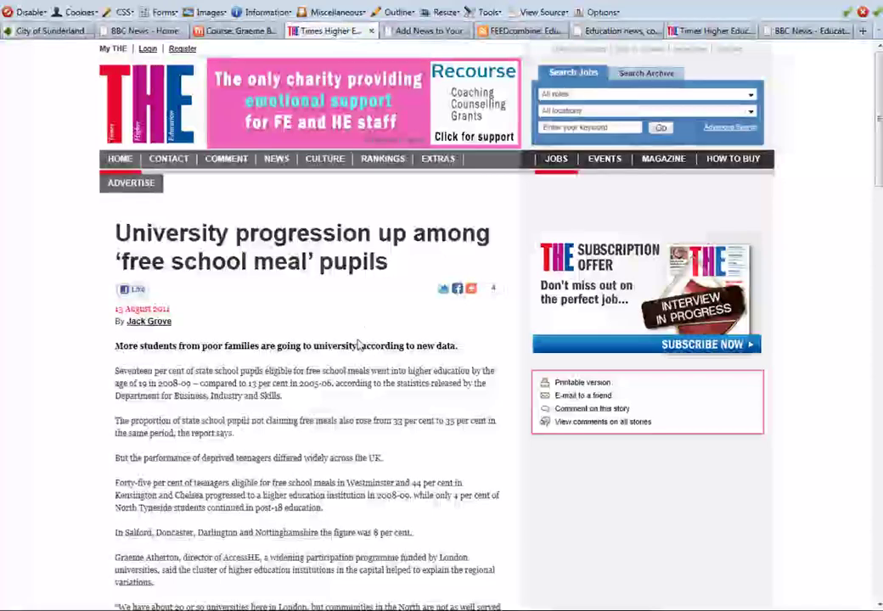
left_click(370, 31)
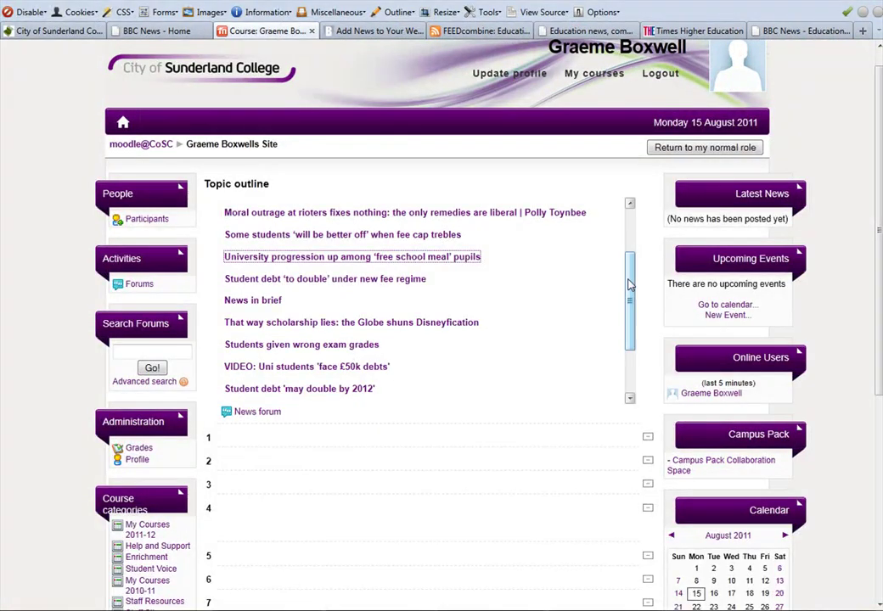
left_click_drag(628, 299, 631, 213)
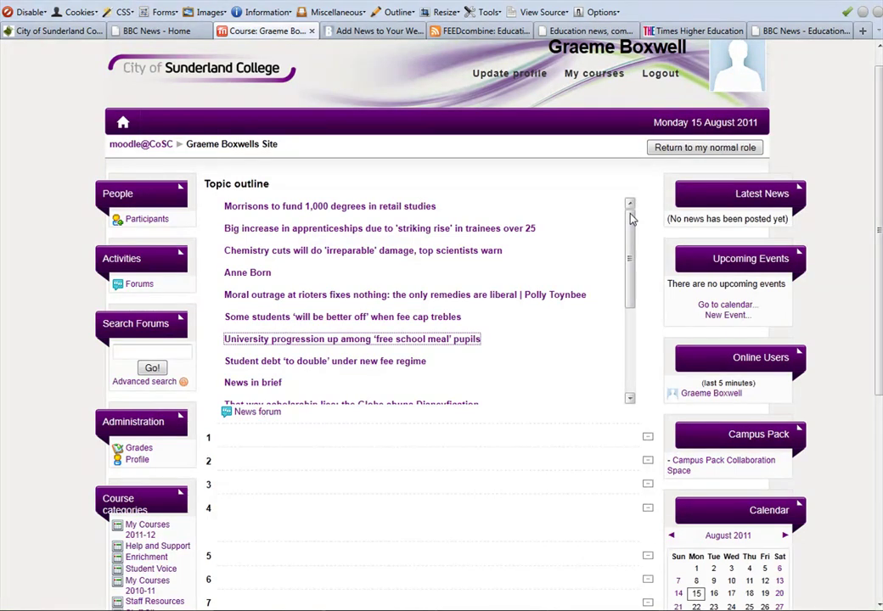
mouse_move(630, 219)
left_mouse_down()
mouse_move(630, 335)
mouse_move(631, 230)
left_mouse_up()
scroll(880, 206, "down", 1)
left_click_drag(880, 205, 878, 148)
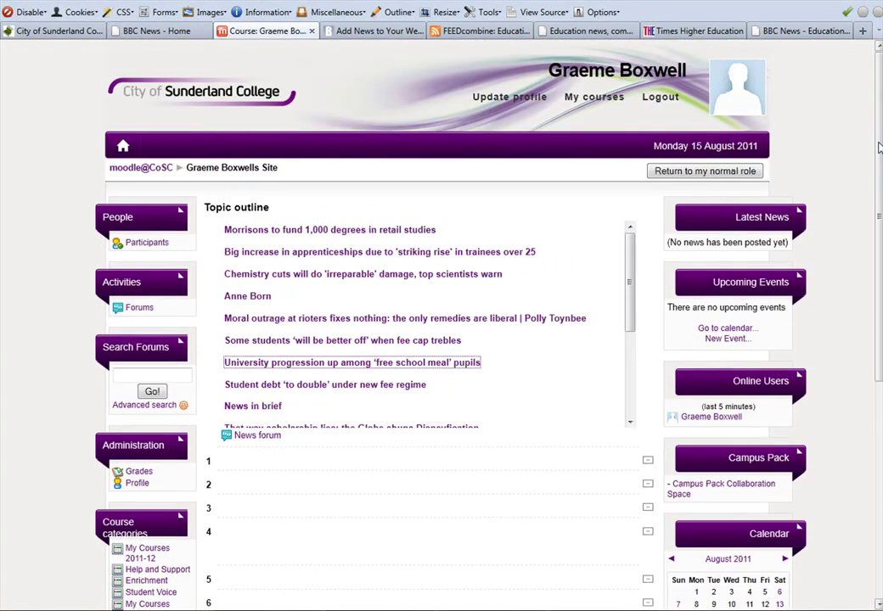